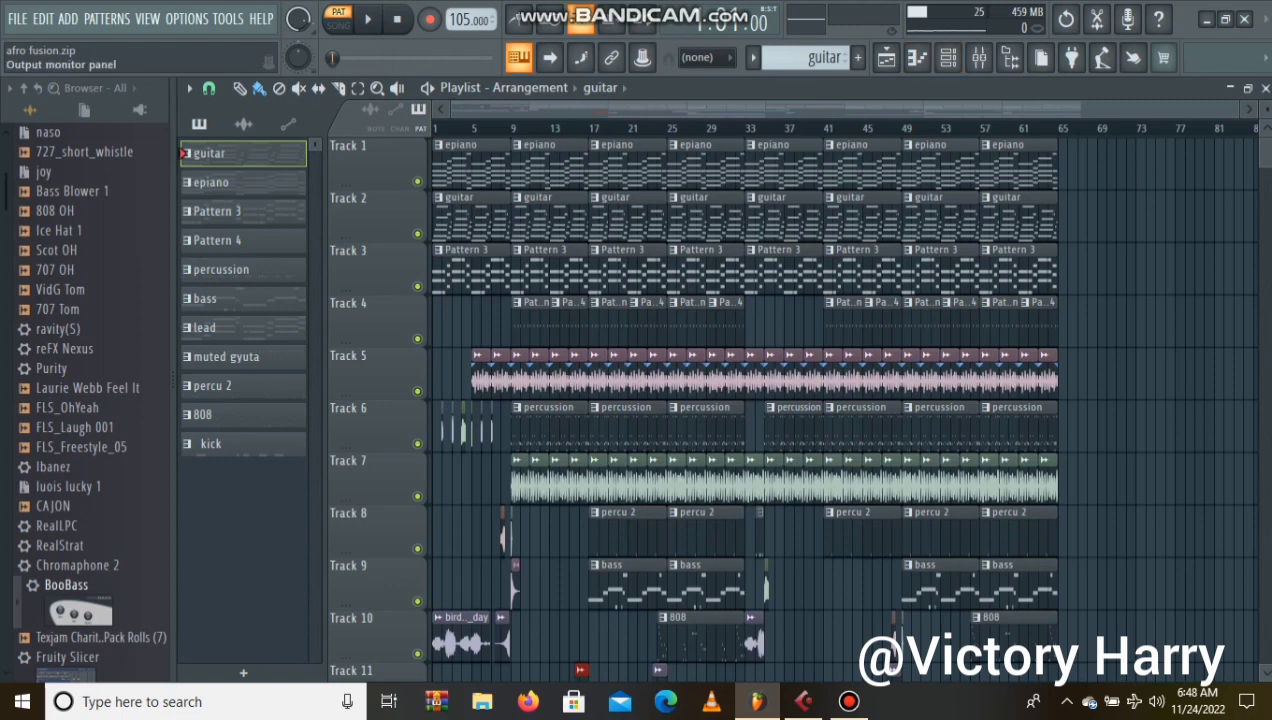
# Open the guitar pattern's Purity notes in the piano roll and play them through.
pyautogui.click(948, 57)
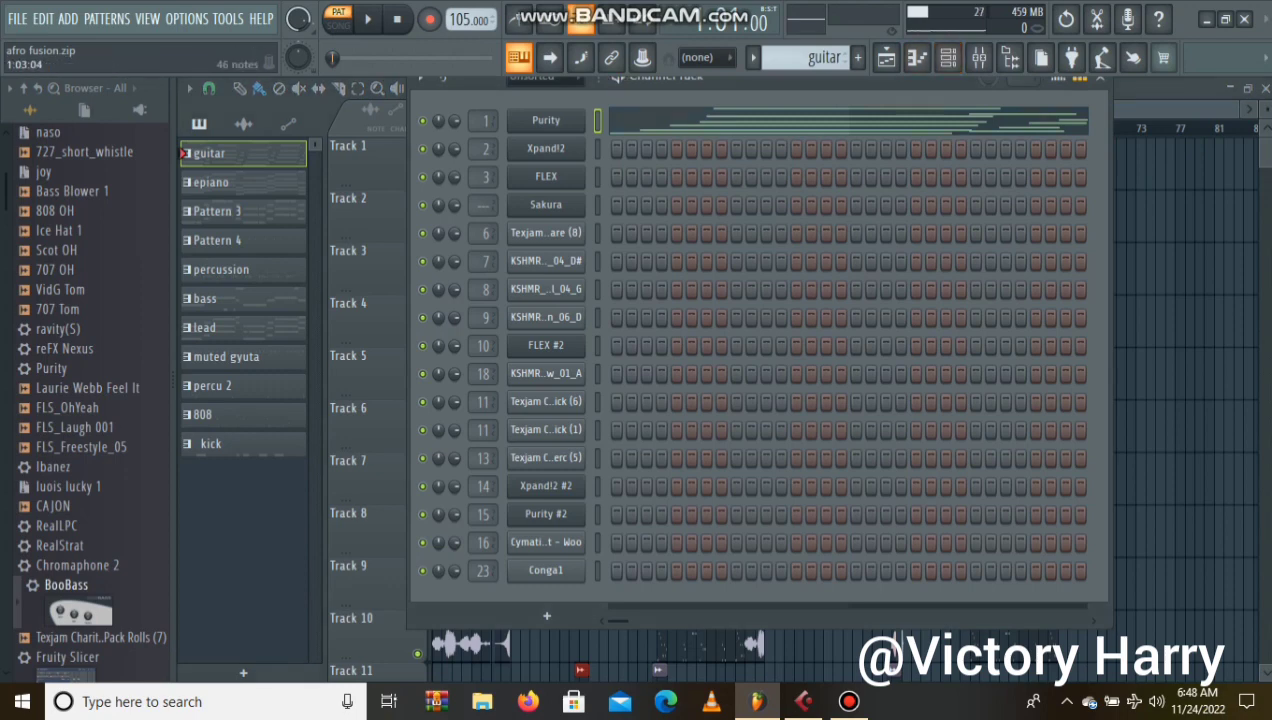
pyautogui.press('F7')
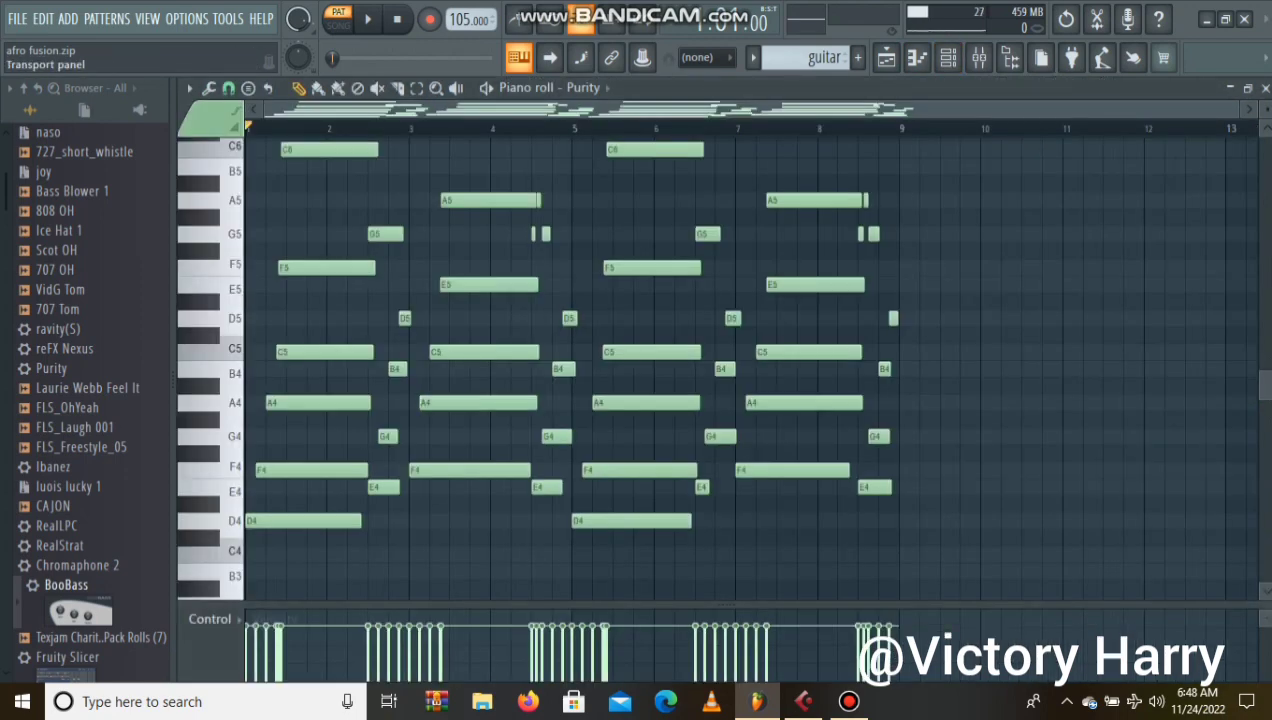
pyautogui.click(368, 19)
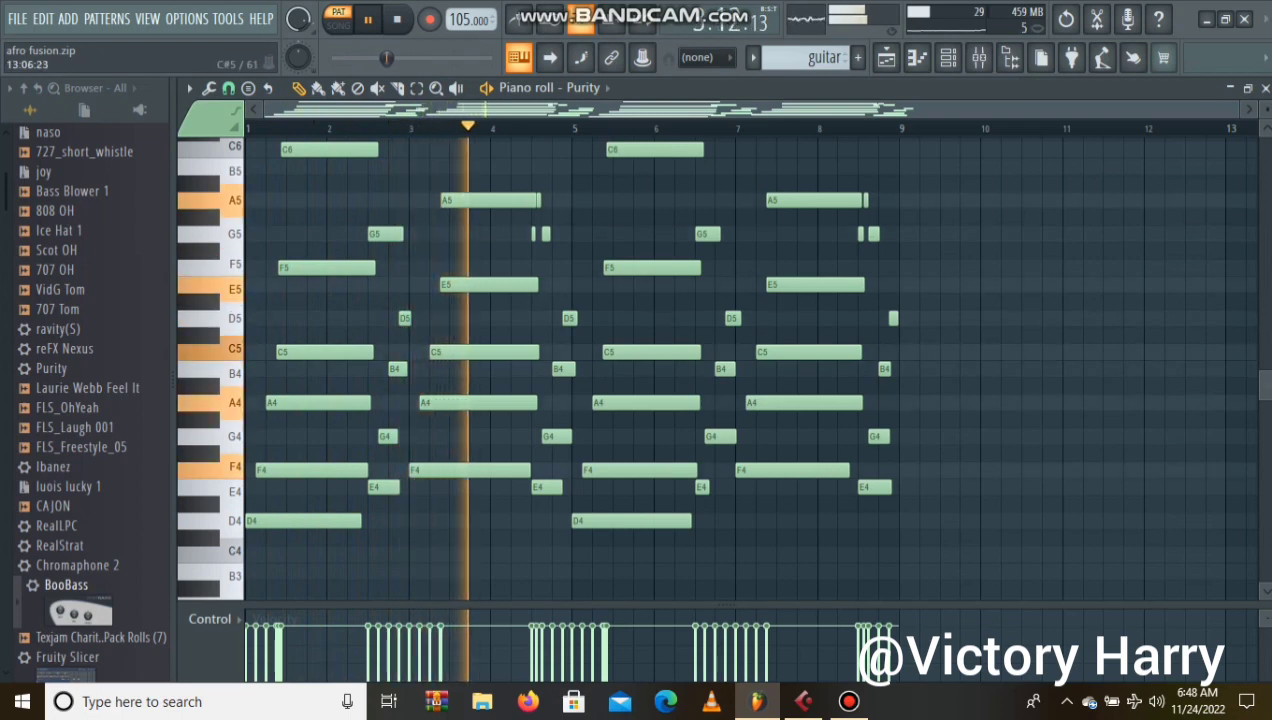
pyautogui.scroll(3, 750, 370)
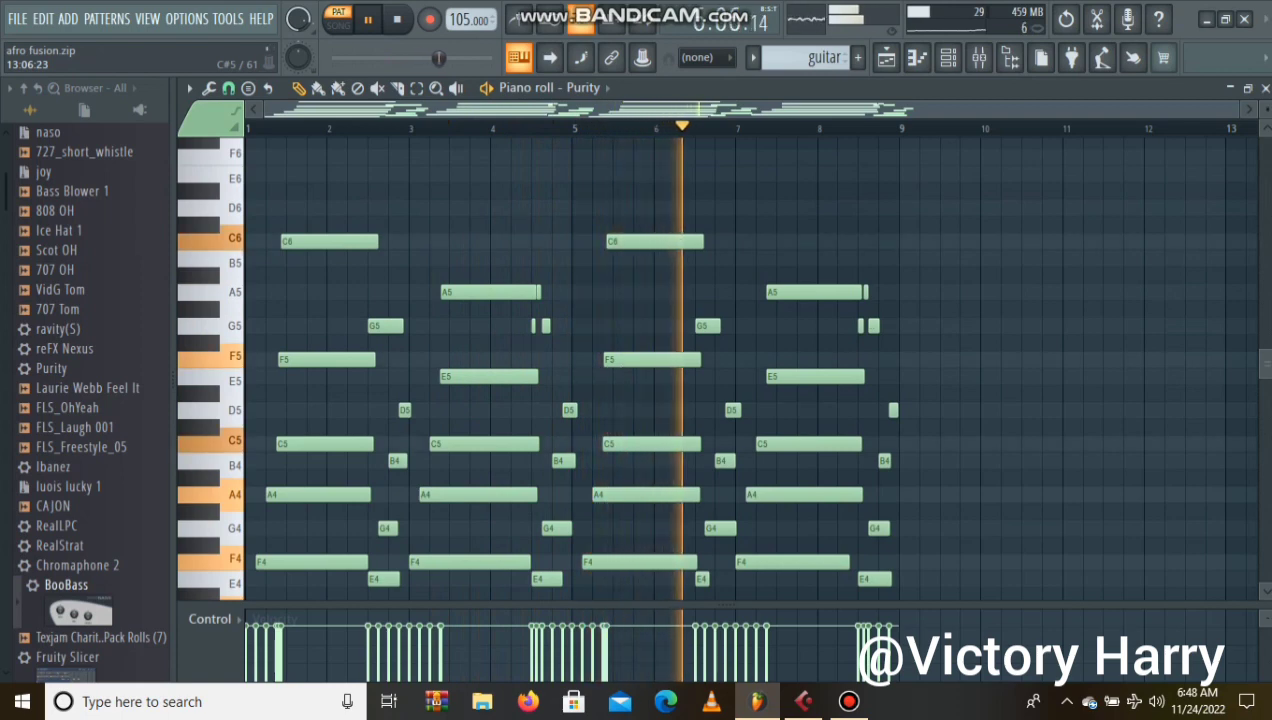
pyautogui.scroll(-2, 750, 370)
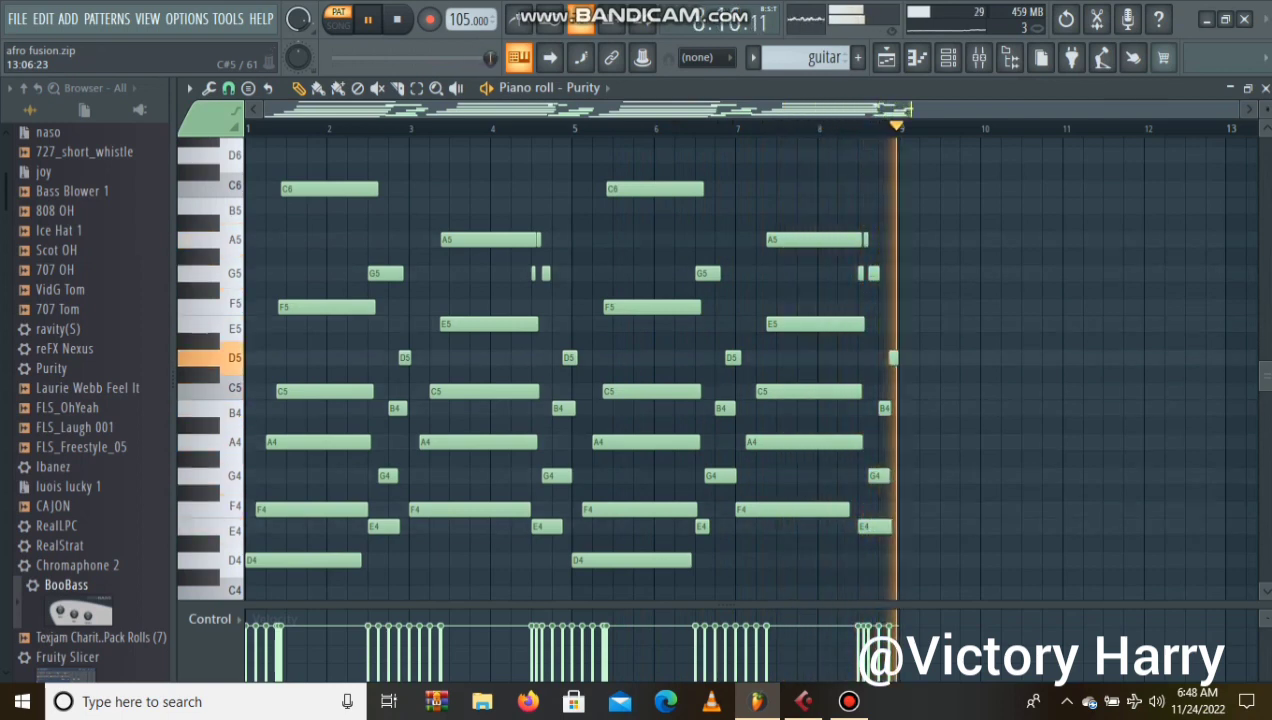
pyautogui.press('space')
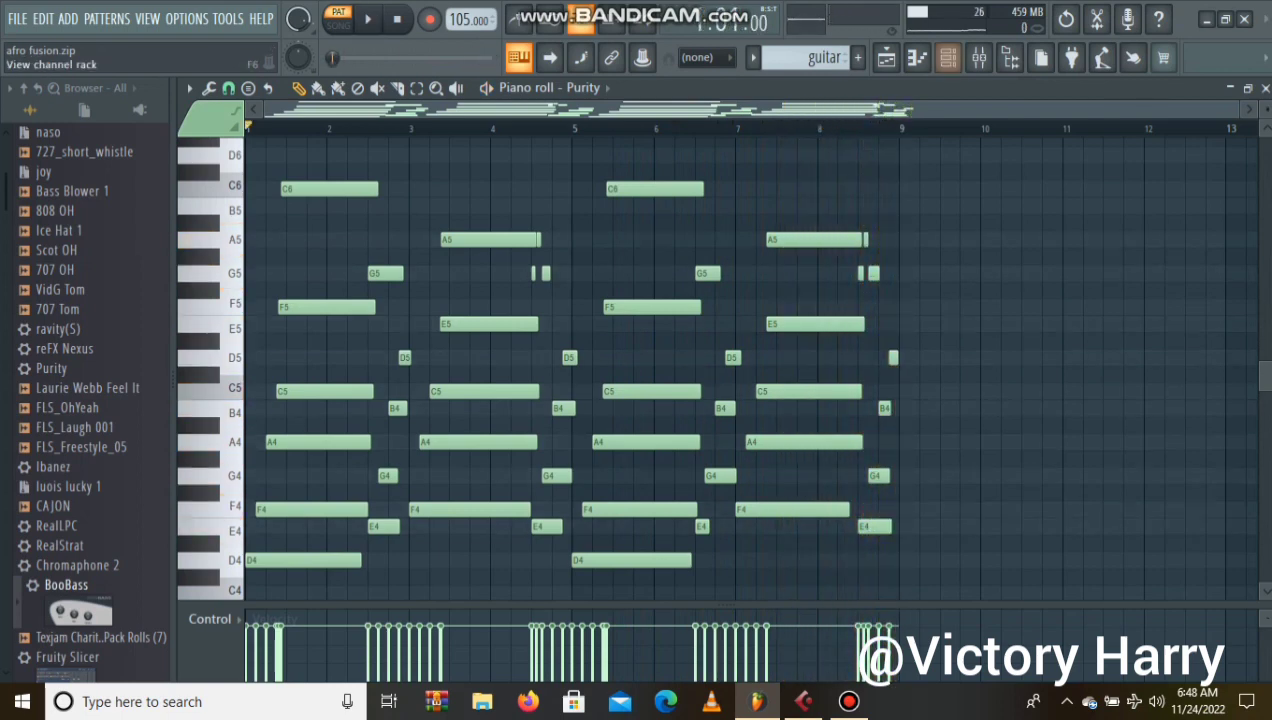
# Switch to the epiano pattern, show its Xpand!2 notes in the piano roll and play them through.
pyautogui.press('F6')
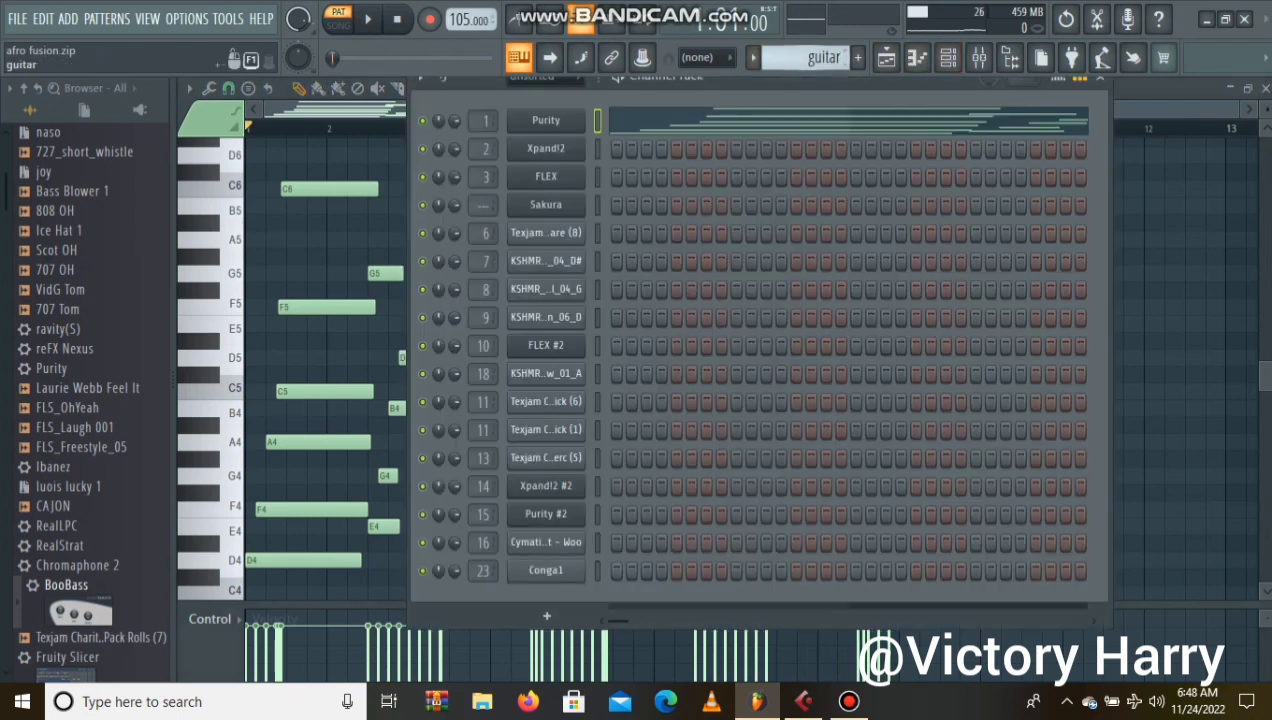
pyautogui.click(546, 148)
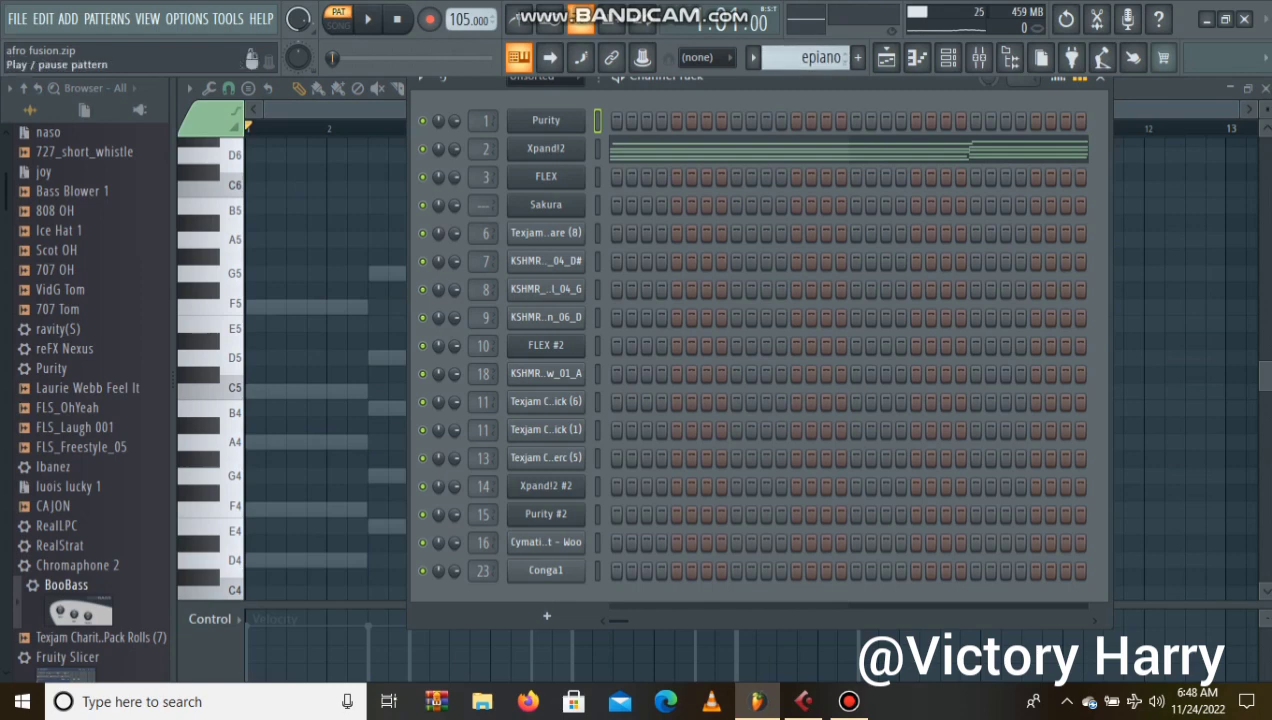
pyautogui.press('F6')
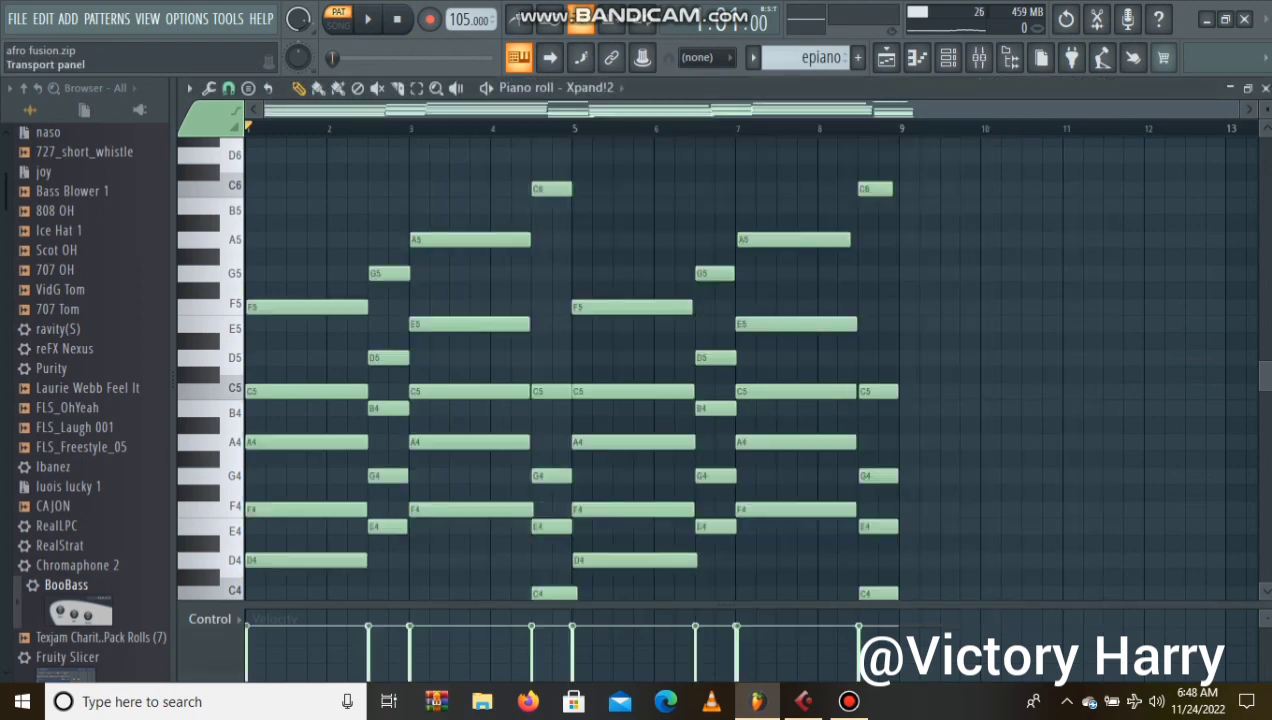
pyautogui.press('space')
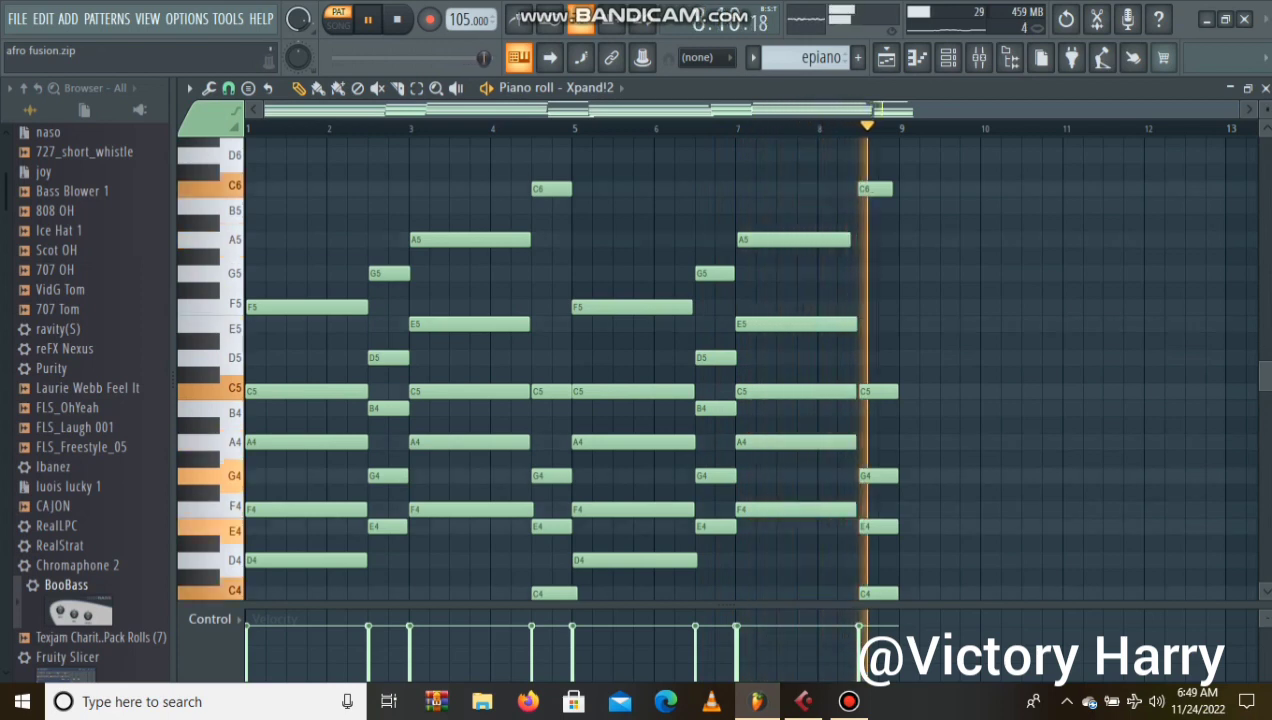
pyautogui.press('space')
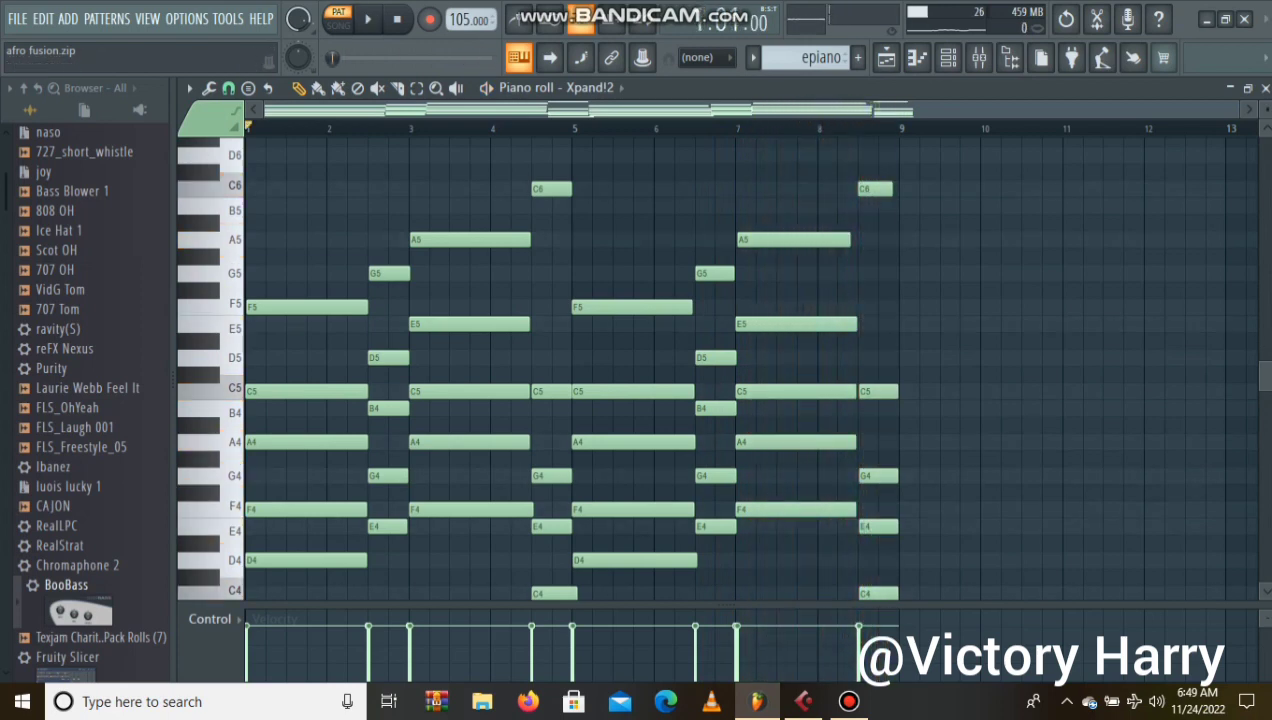
# Play Pattern 3 from the channel rack and inspect the preset loaded in its FLEX instrument during playback.
pyautogui.click(948, 57)
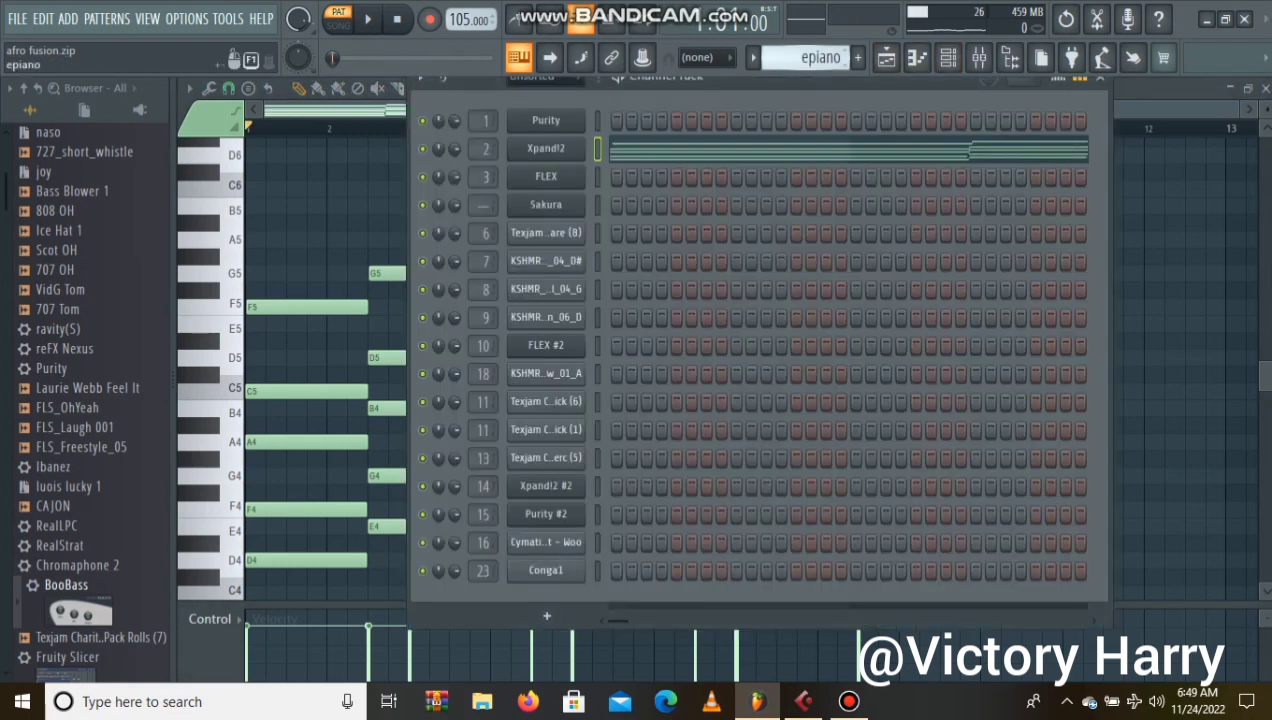
pyautogui.scroll(-1, 810, 57)
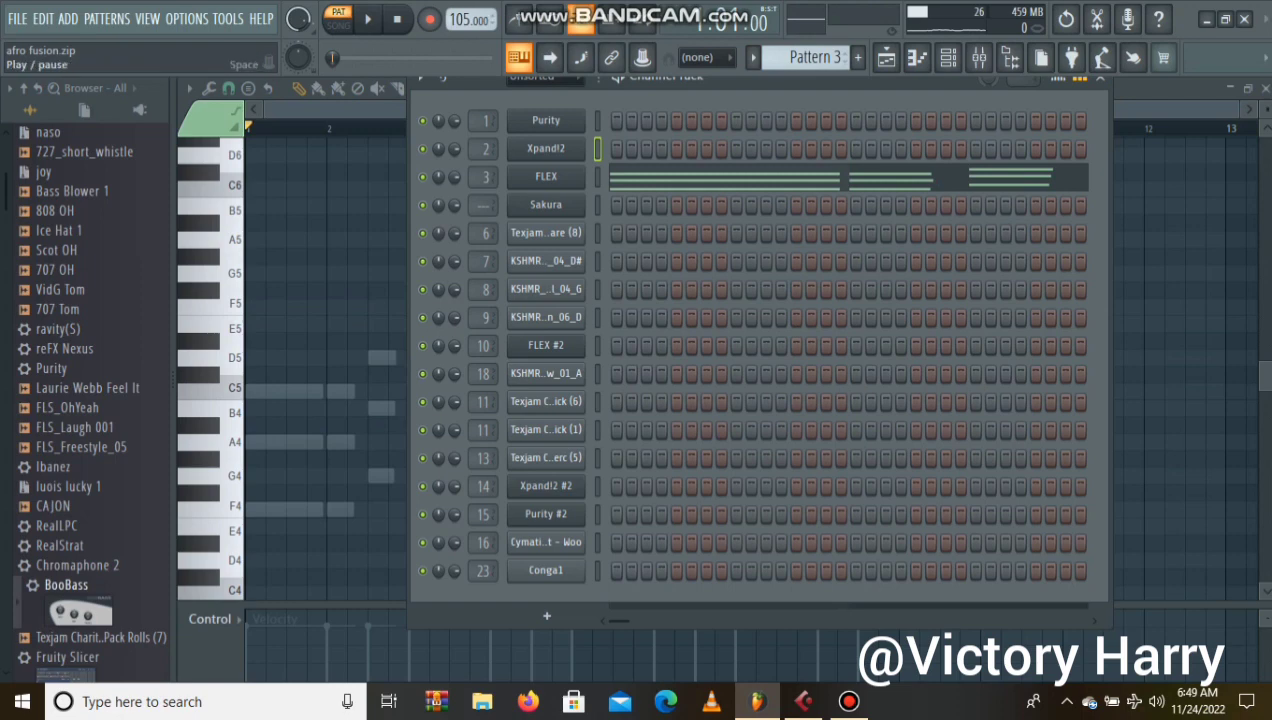
pyautogui.click(367, 19)
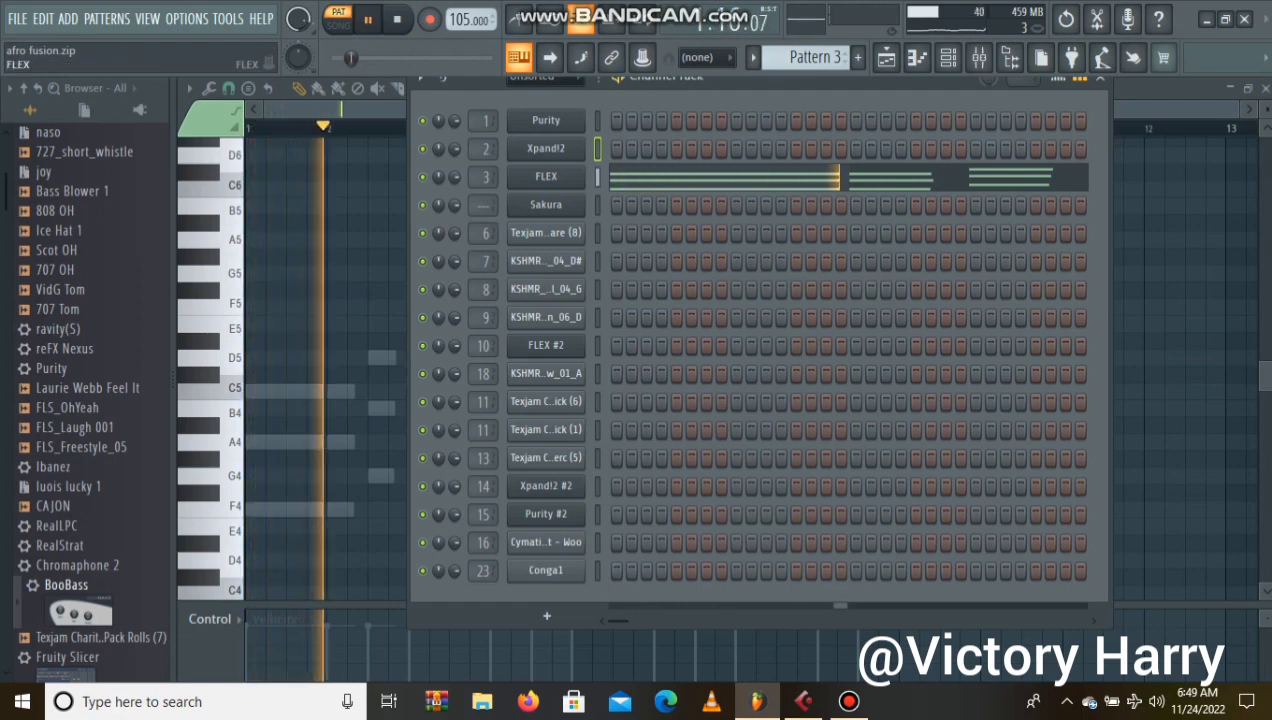
pyautogui.click(546, 176)
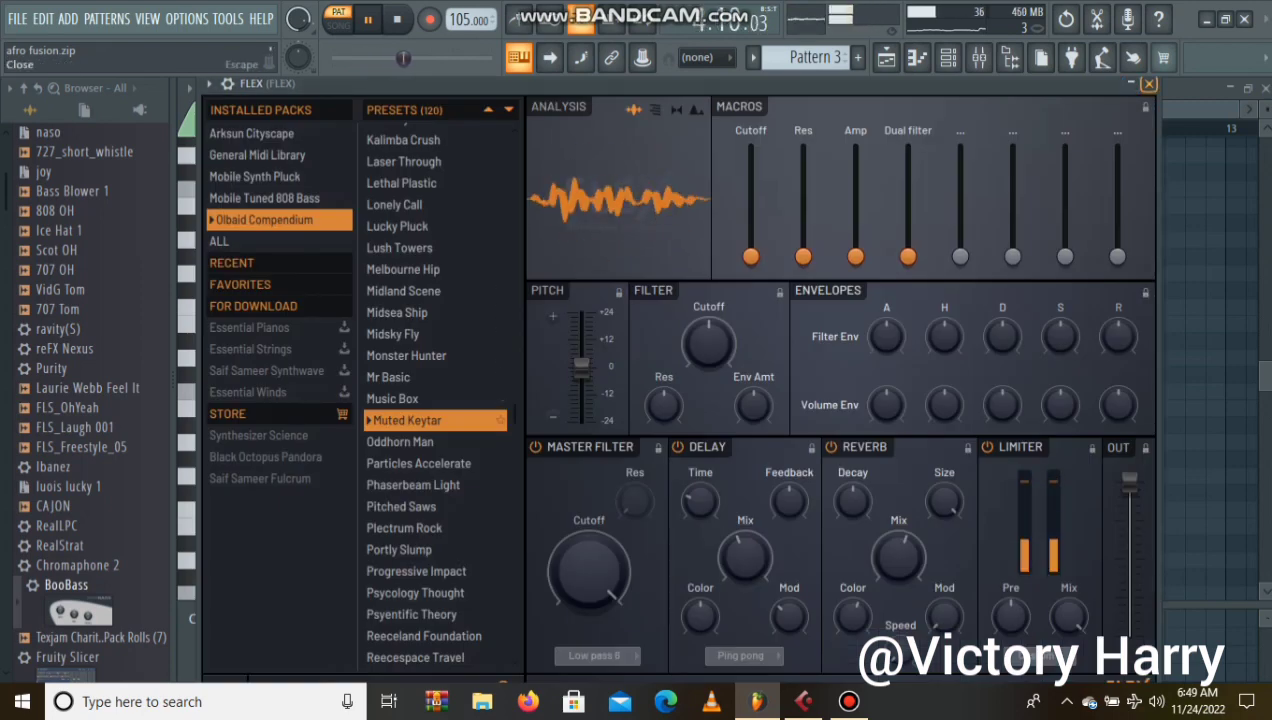
pyautogui.click(1149, 84)
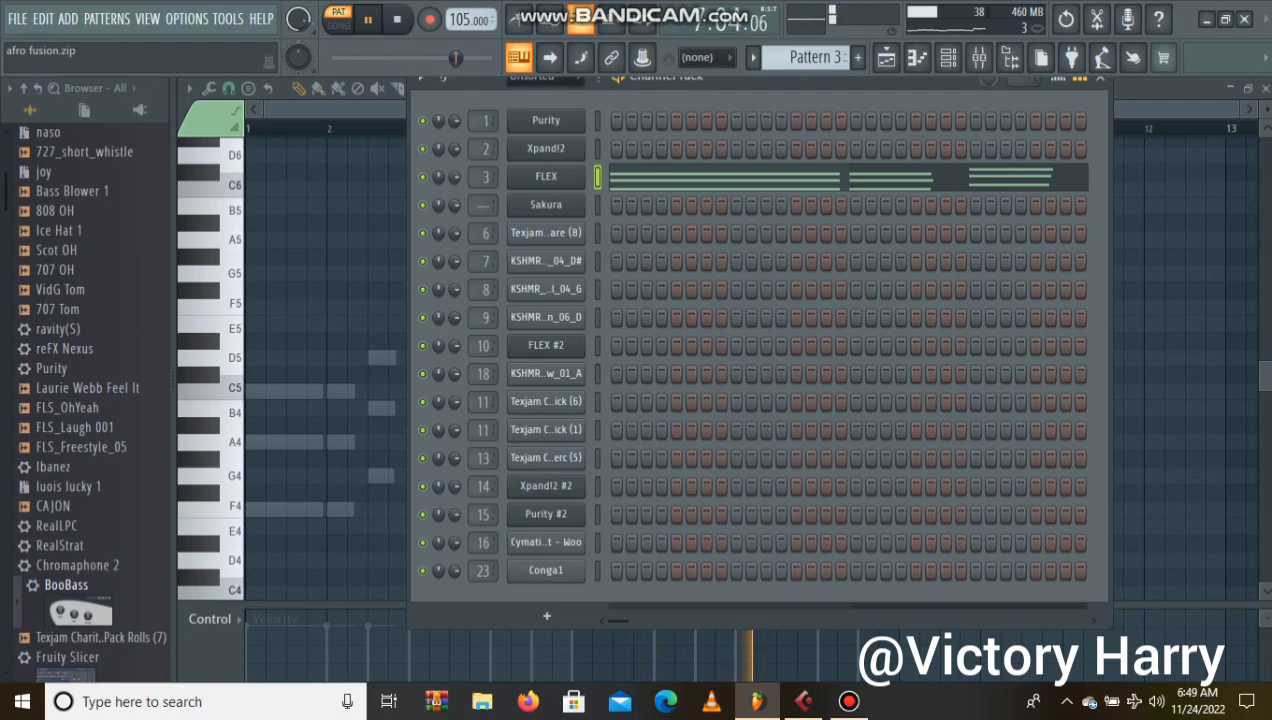
pyautogui.press('space')
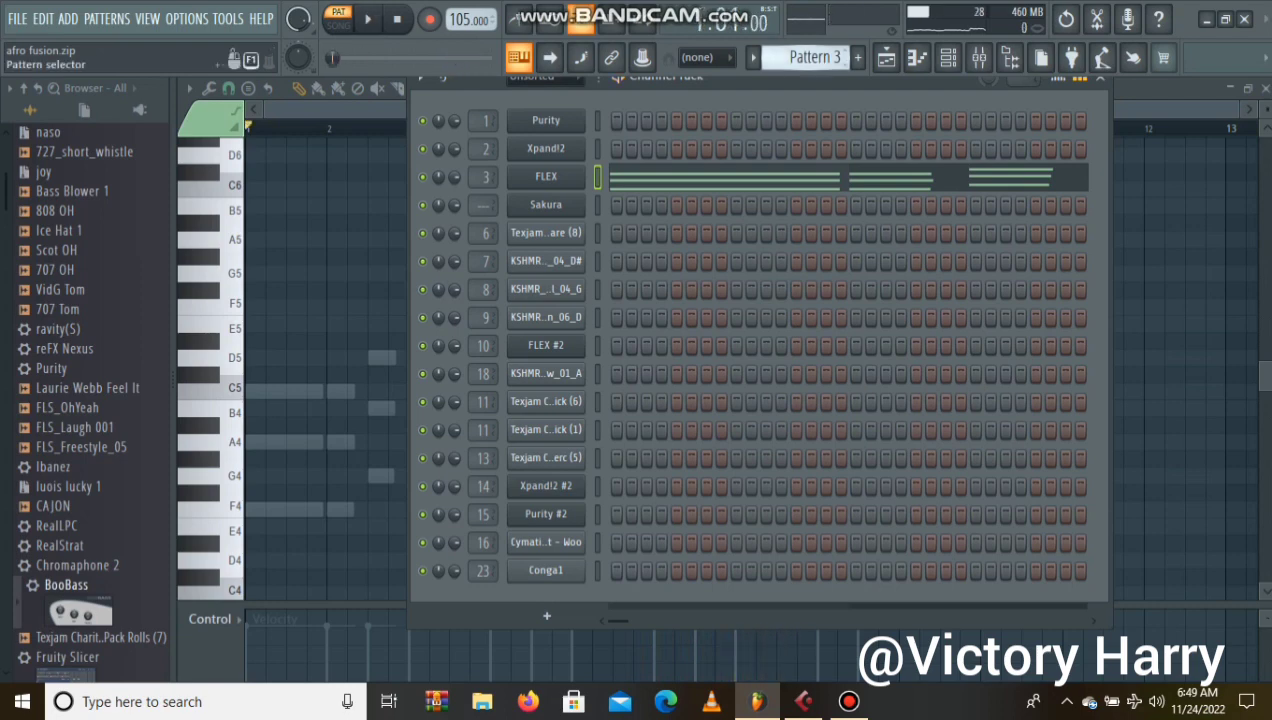
# Switch to Pattern 4 and play its shekere part in the channel rack.
pyautogui.scroll(-1, 815, 57)
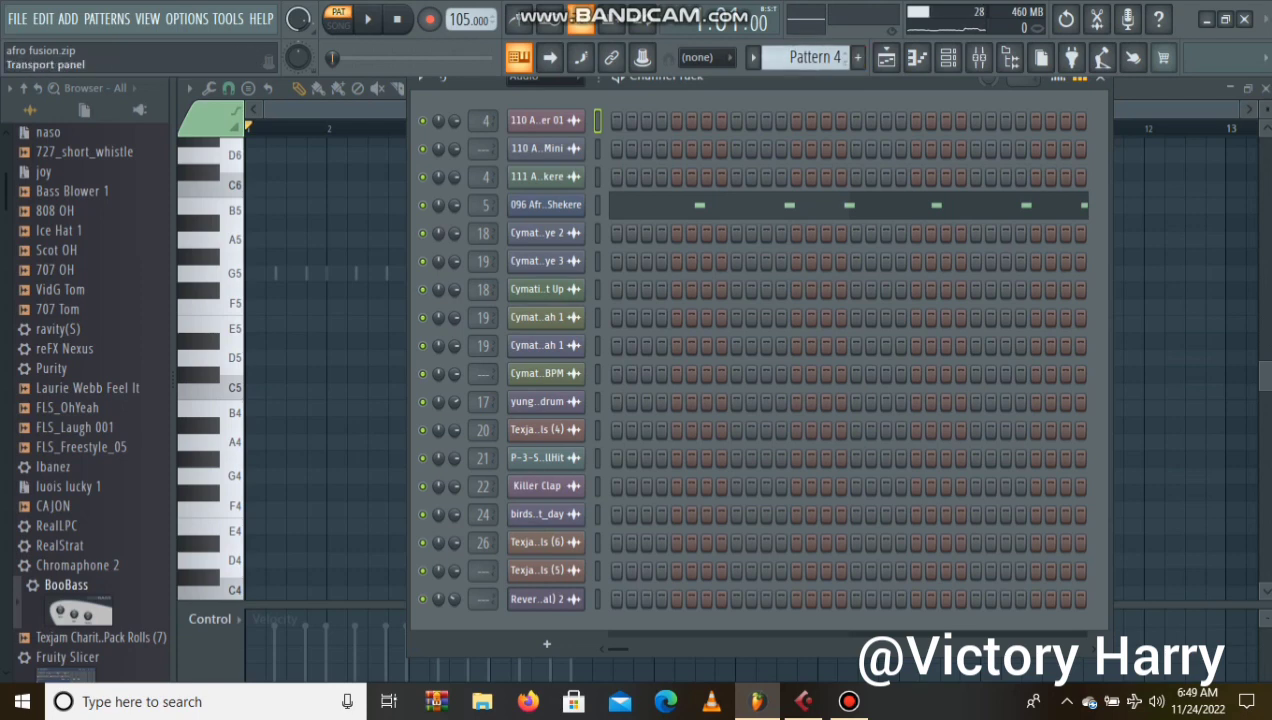
pyautogui.click(367, 19)
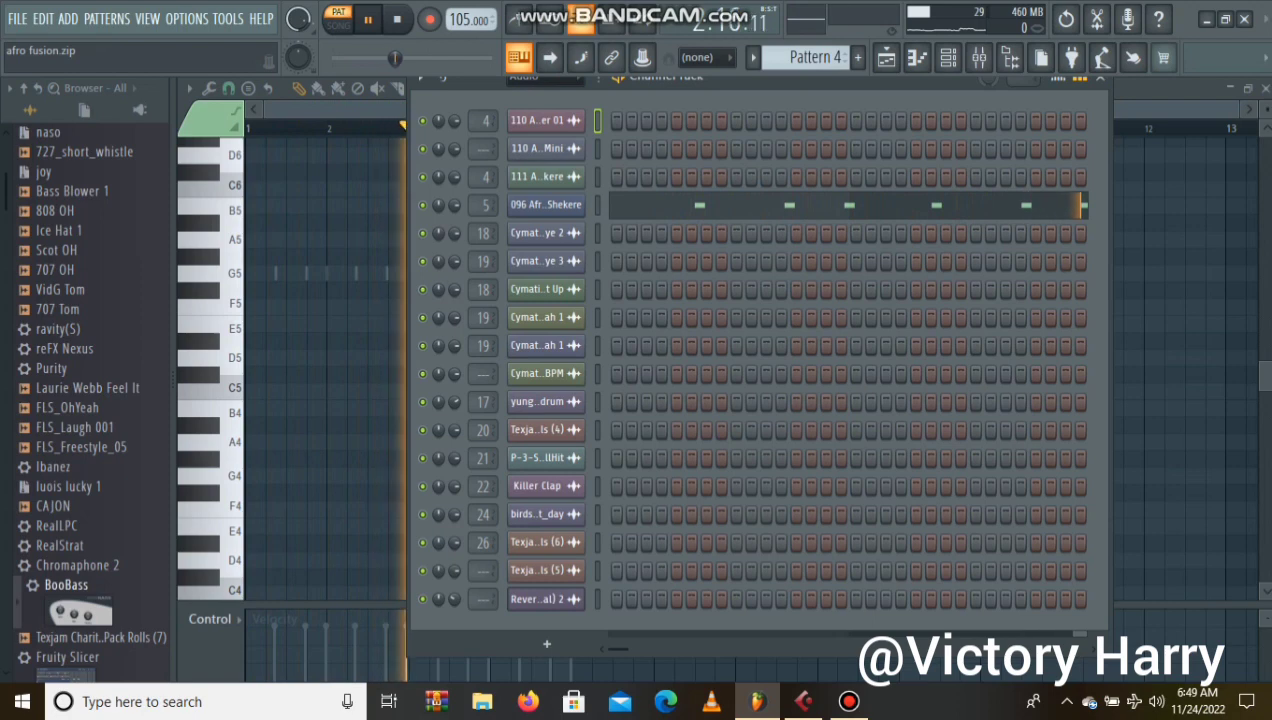
pyautogui.press('space')
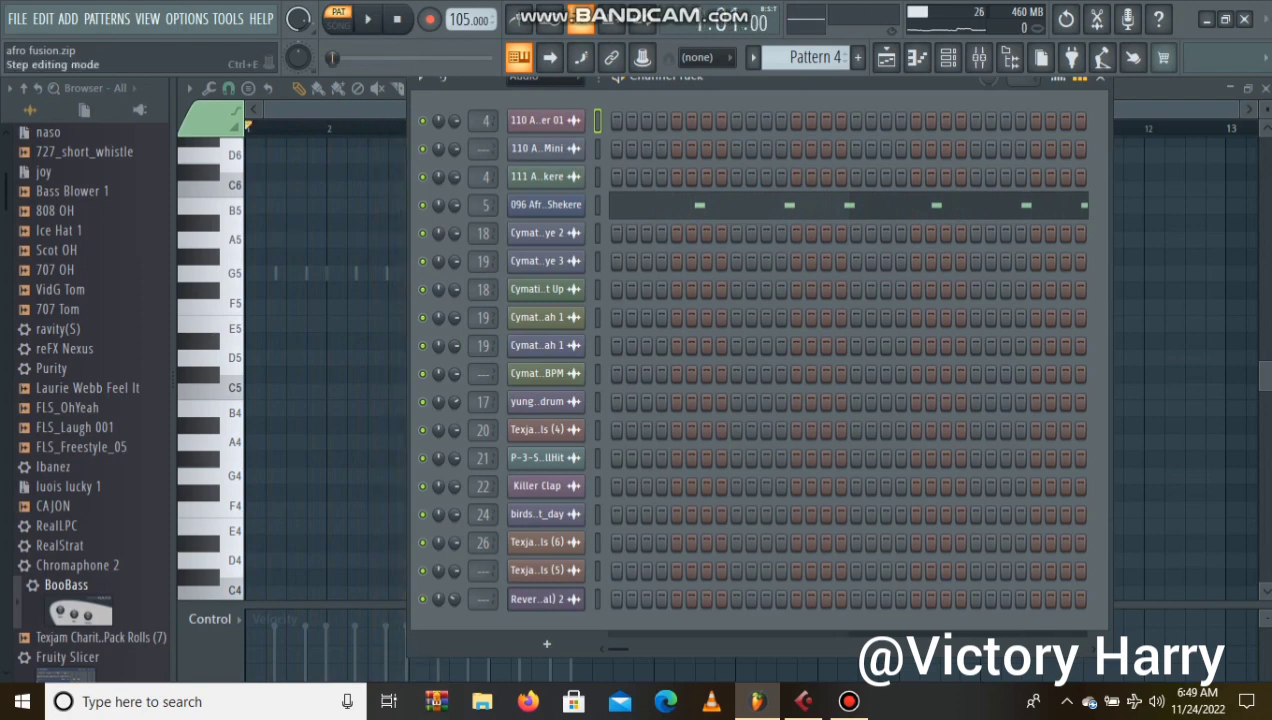
# Switch to the percussion pattern and play its drum channels in the channel rack.
pyautogui.scroll(1, 815, 57)
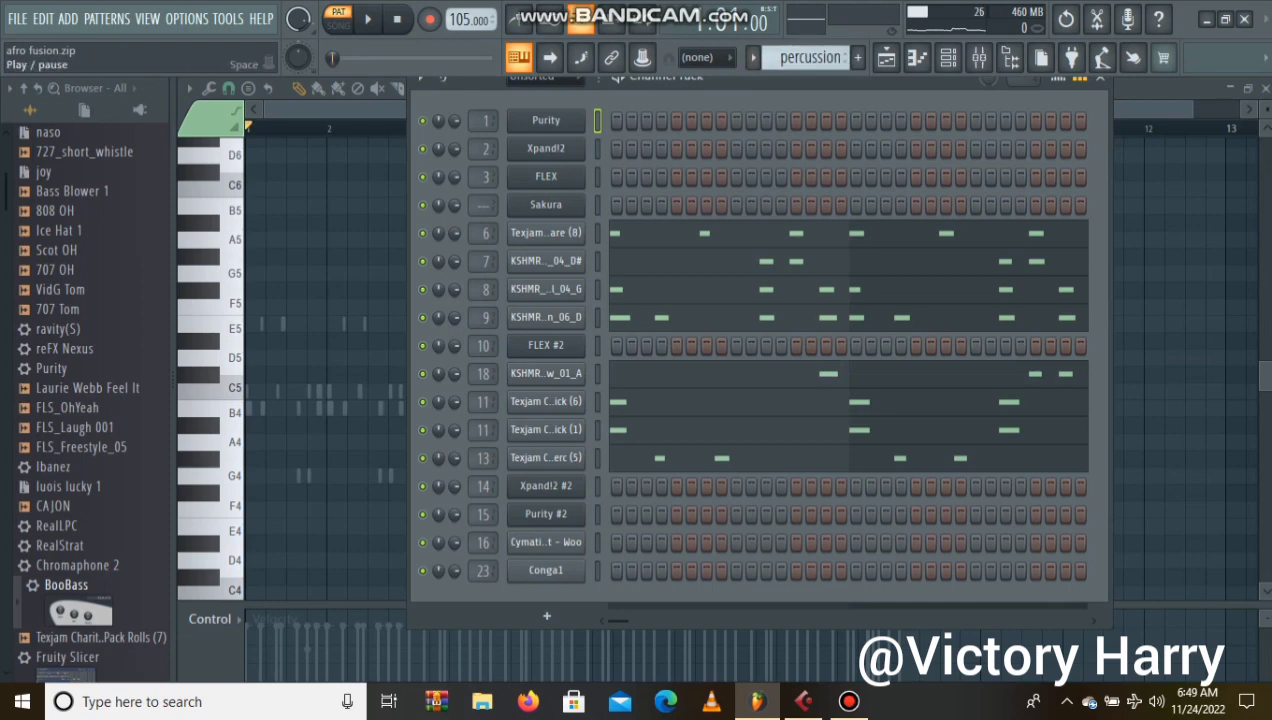
pyautogui.click(367, 19)
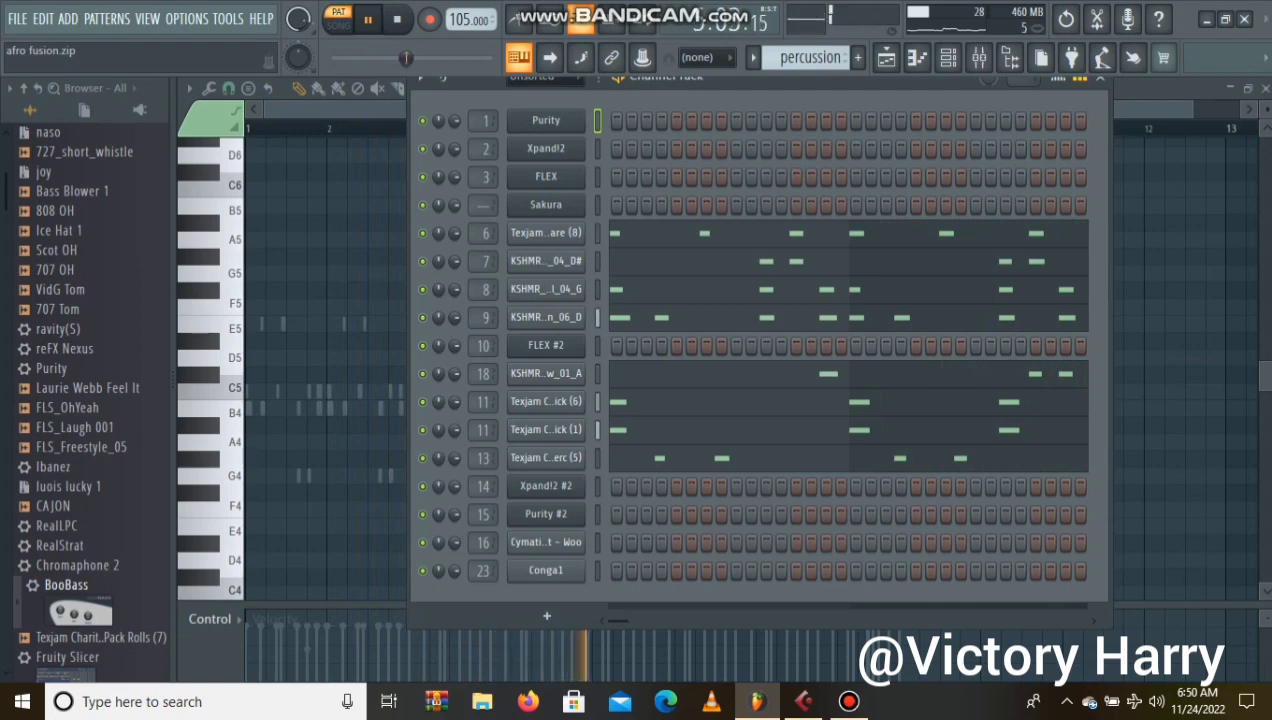
pyautogui.press('space')
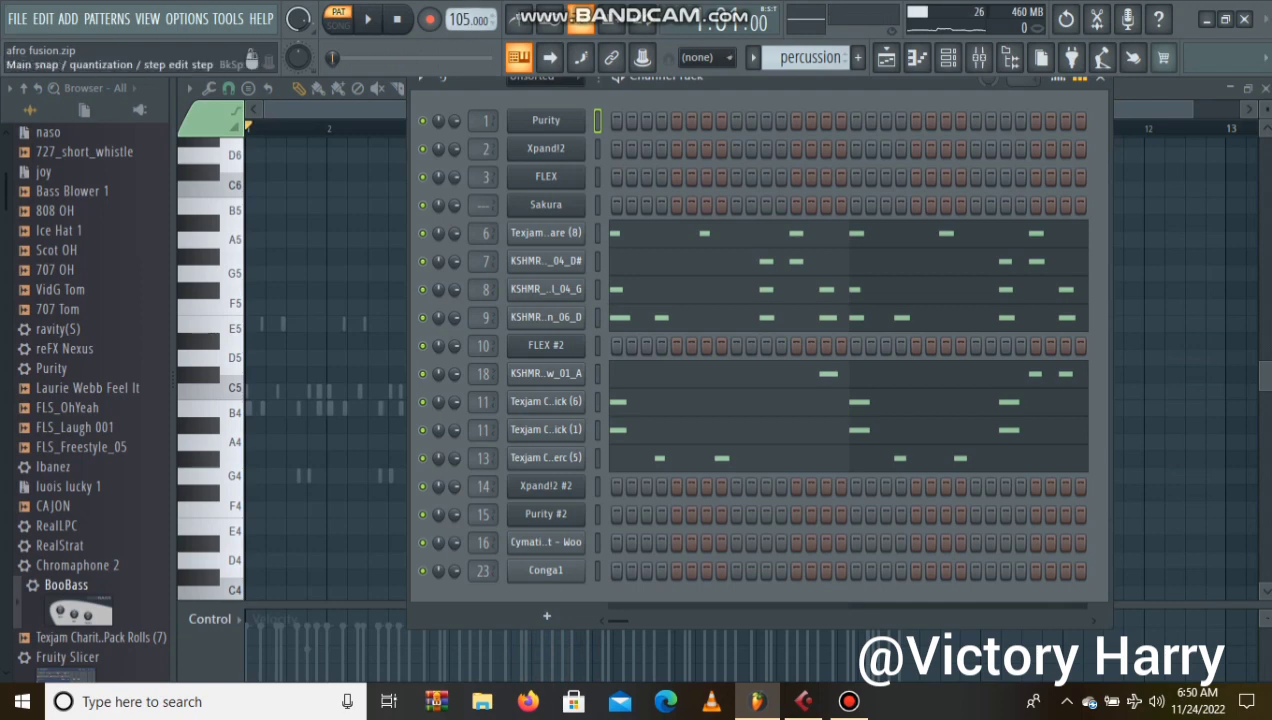
# Switch to the bass pattern, open its FLEX #2 notes in the piano roll and play them through.
pyautogui.scroll(-1, 810, 57)
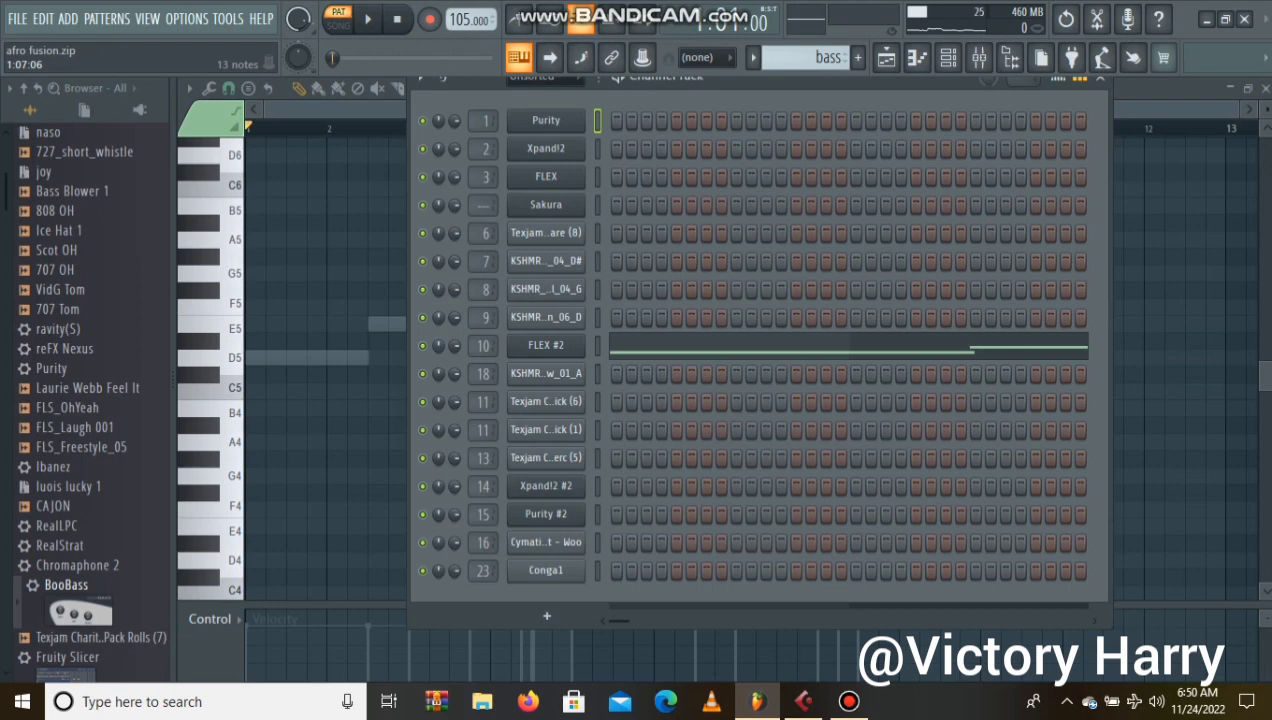
pyautogui.click(702, 345)
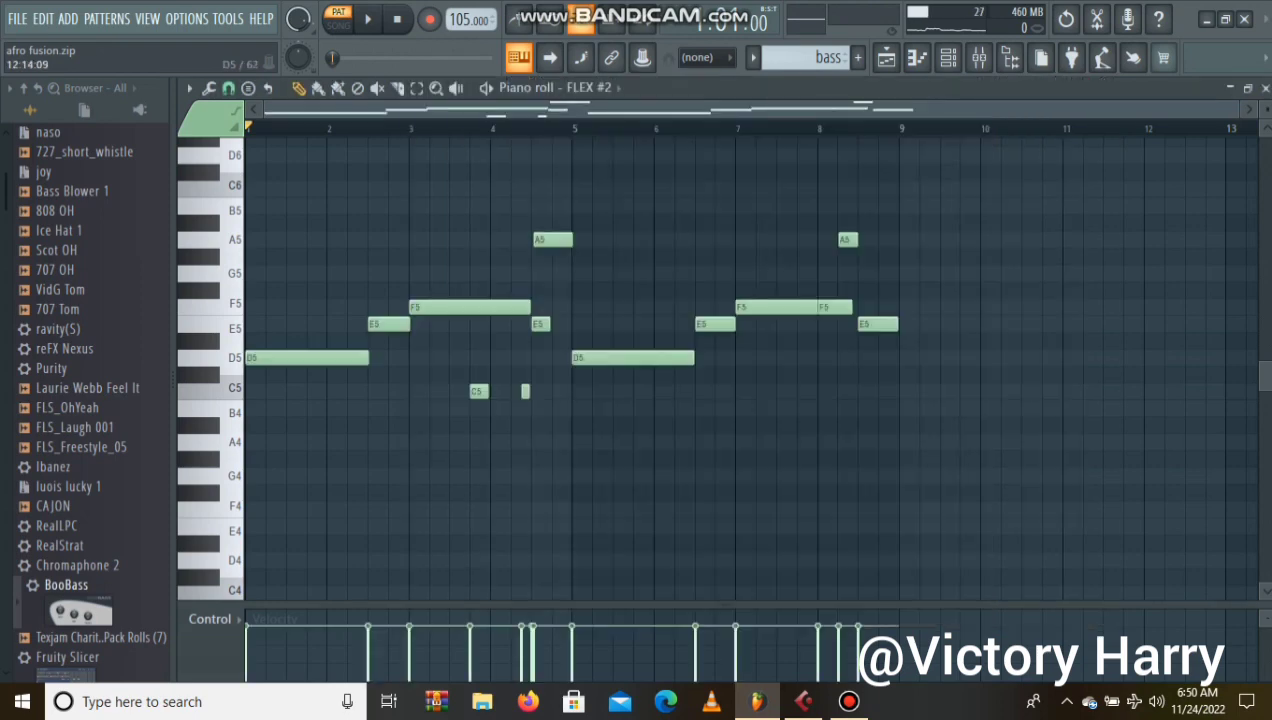
pyautogui.scroll(3, 720, 372)
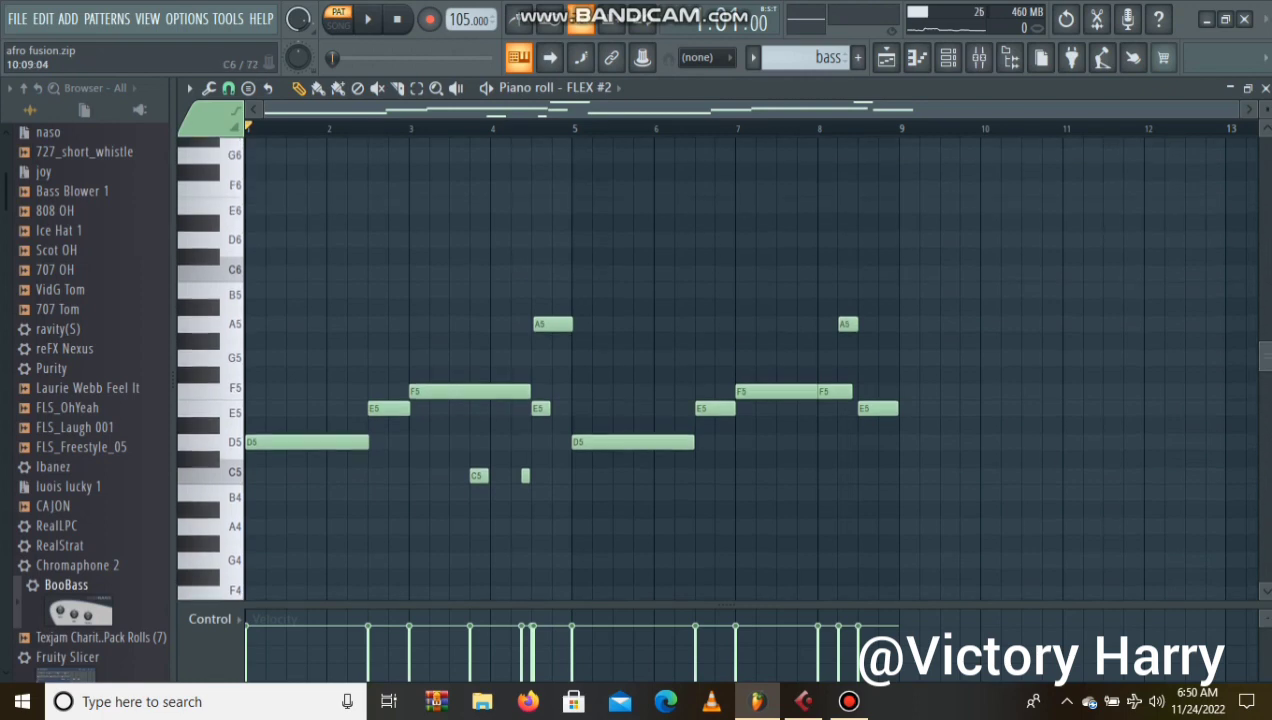
pyautogui.press('space')
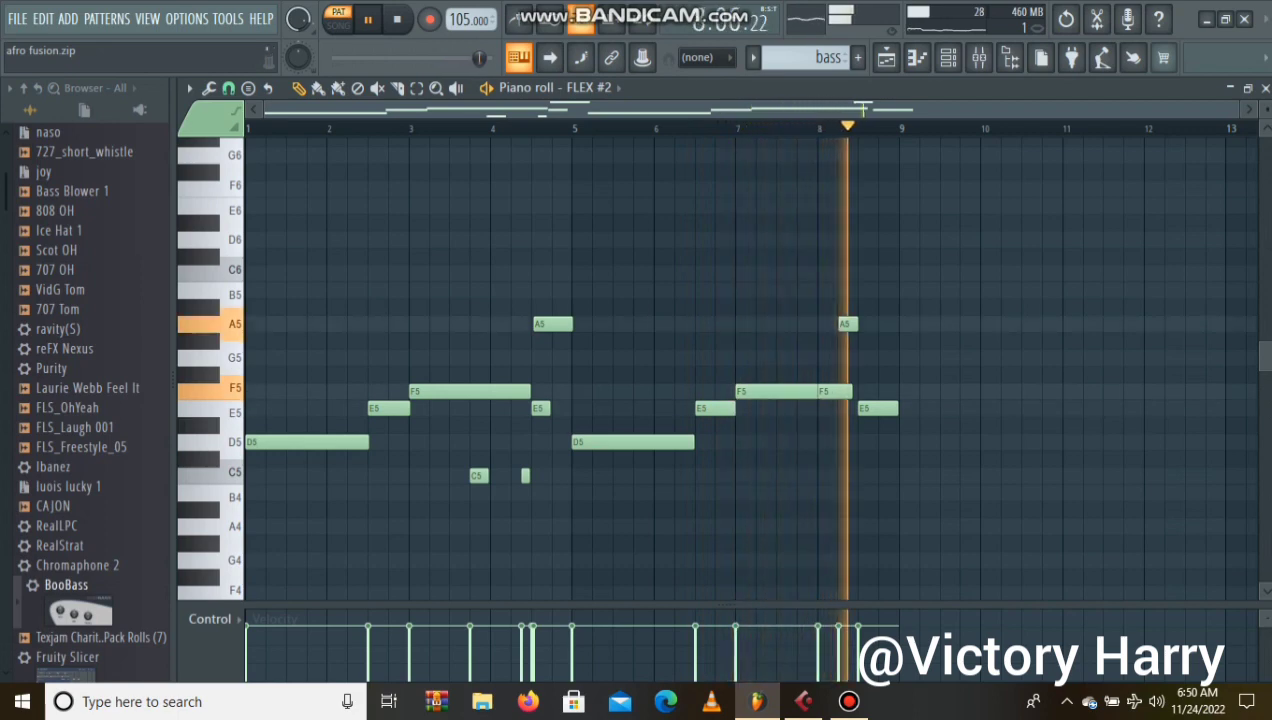
pyautogui.press('space')
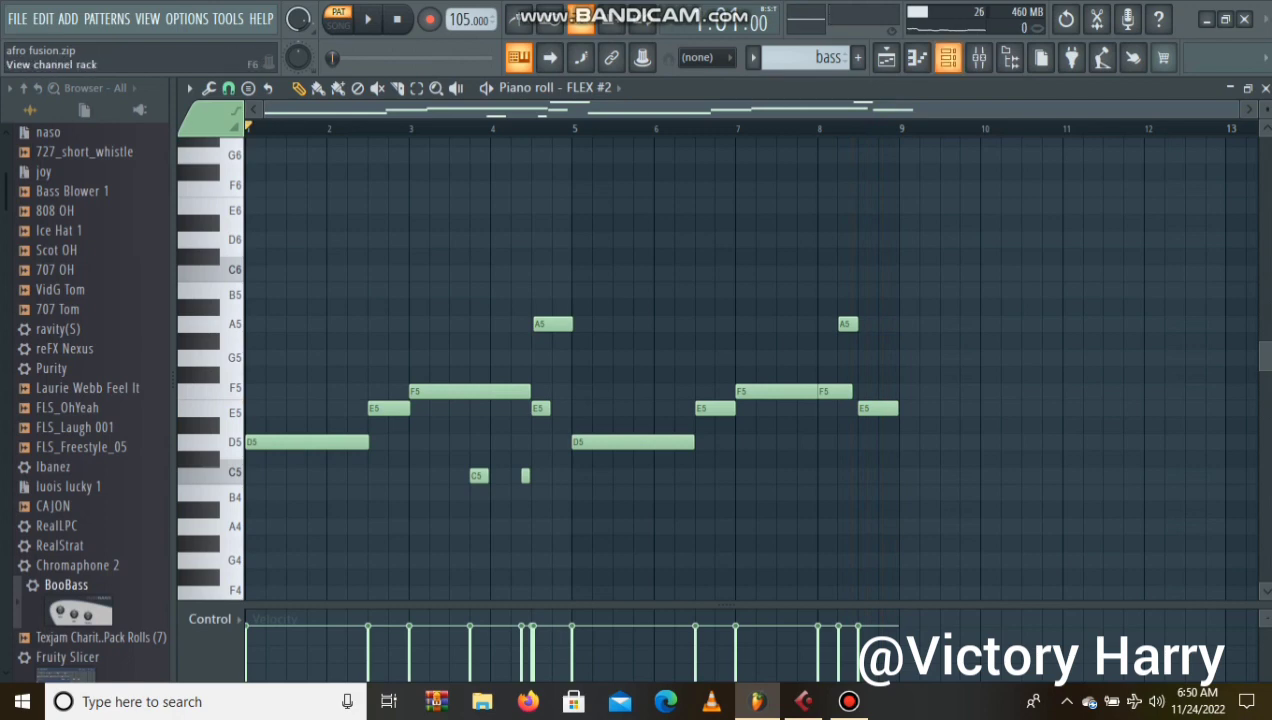
# Select the lead pattern, play its Xpand!2 #2 notes in the piano roll, and return to the channel rack.
pyautogui.click(948, 57)
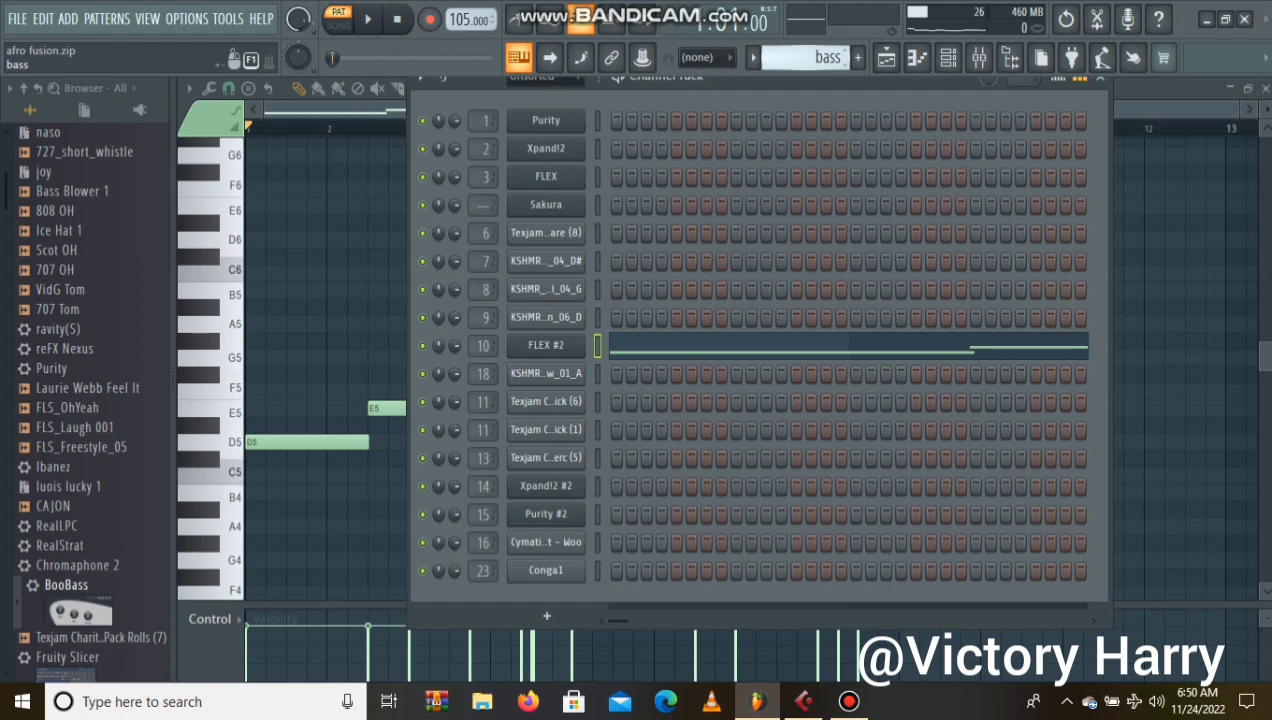
pyautogui.scroll(-1, 828, 57)
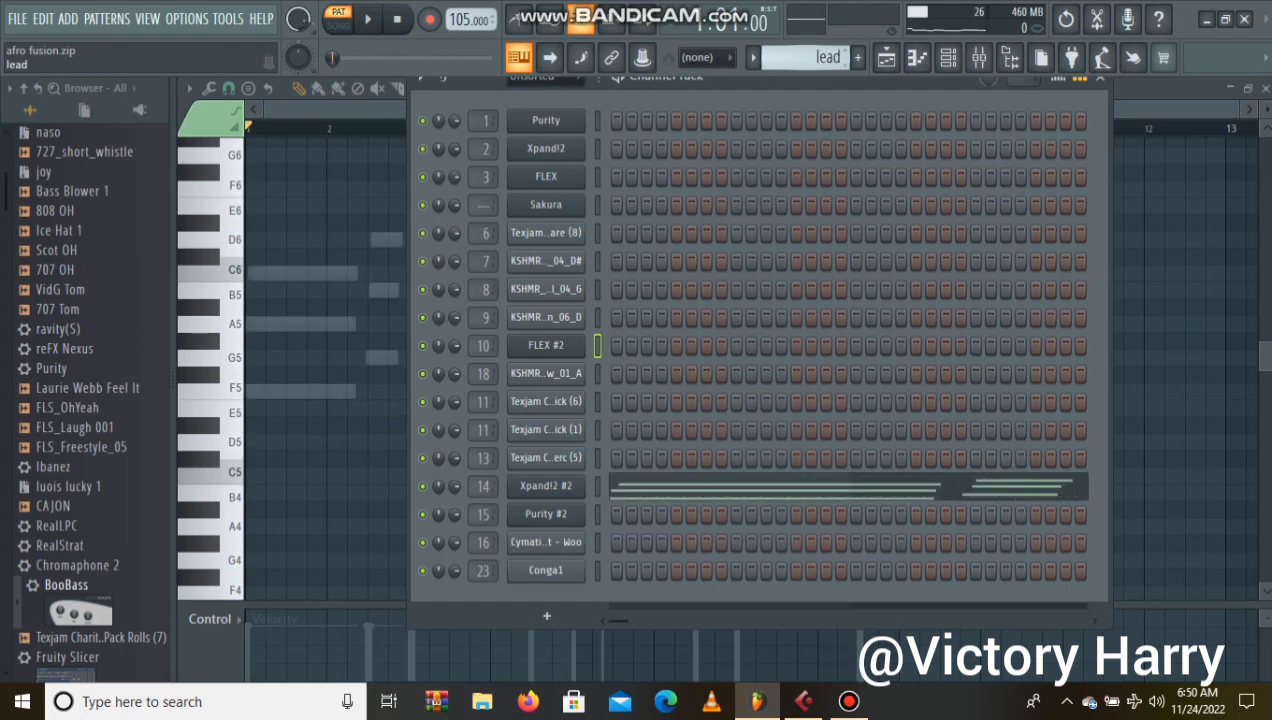
pyautogui.click(780, 487)
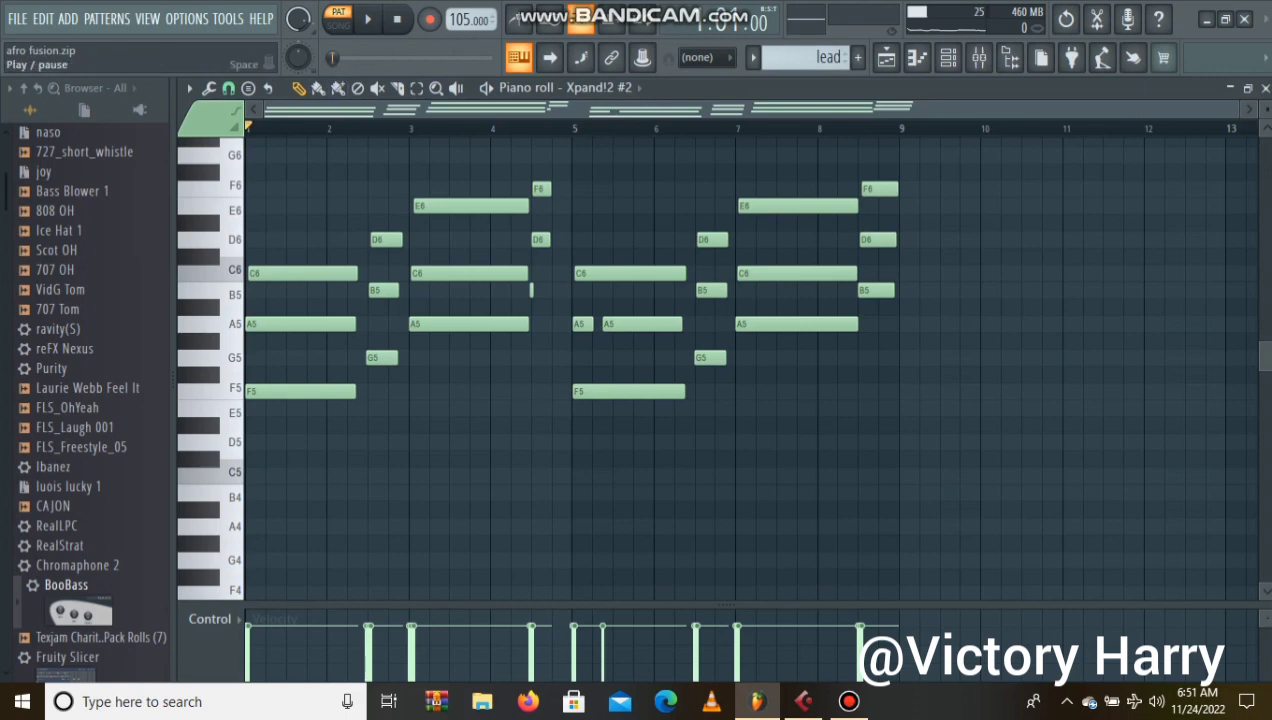
pyautogui.click(368, 19)
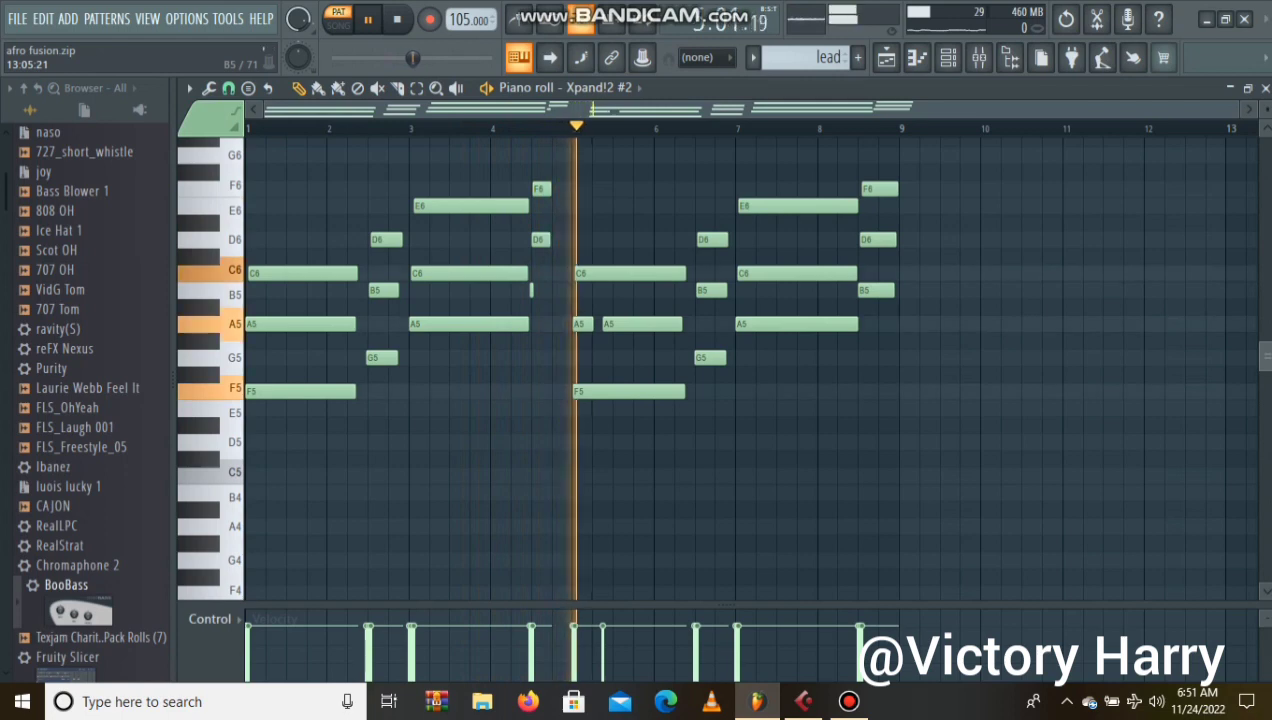
pyautogui.scroll(1, 720, 366)
pyautogui.scroll(2, 720, 366)
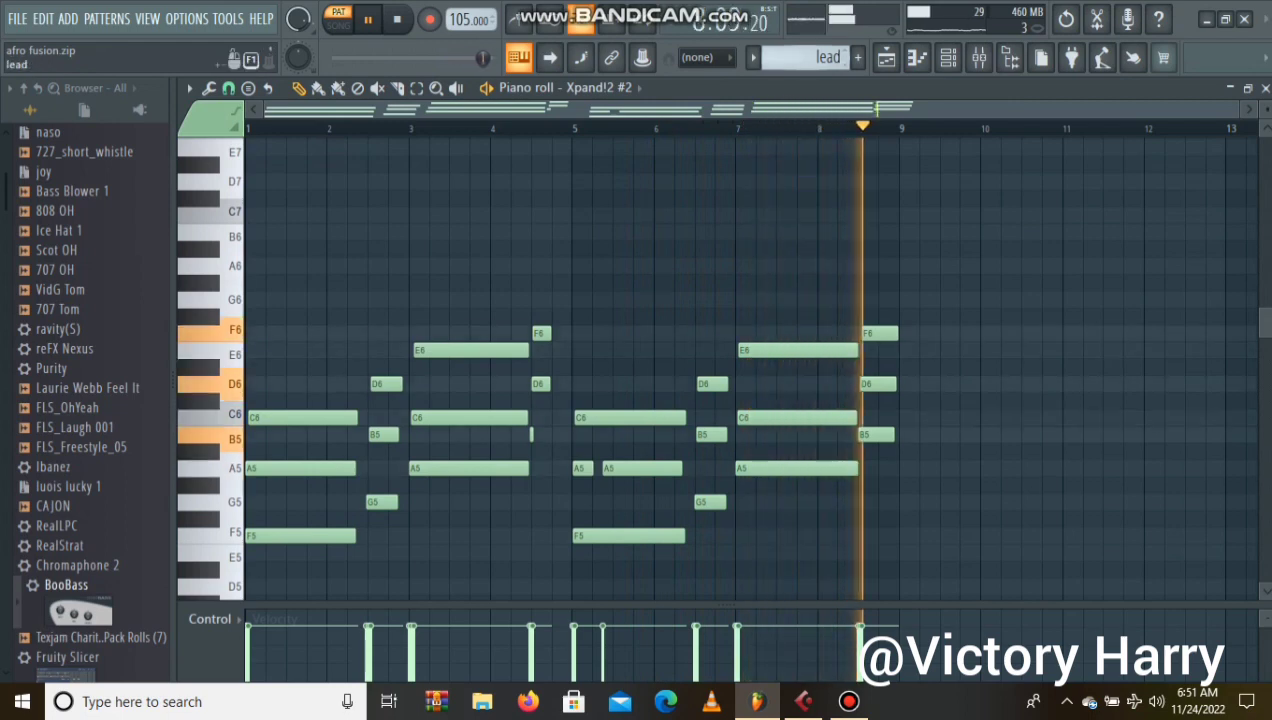
pyautogui.press('space')
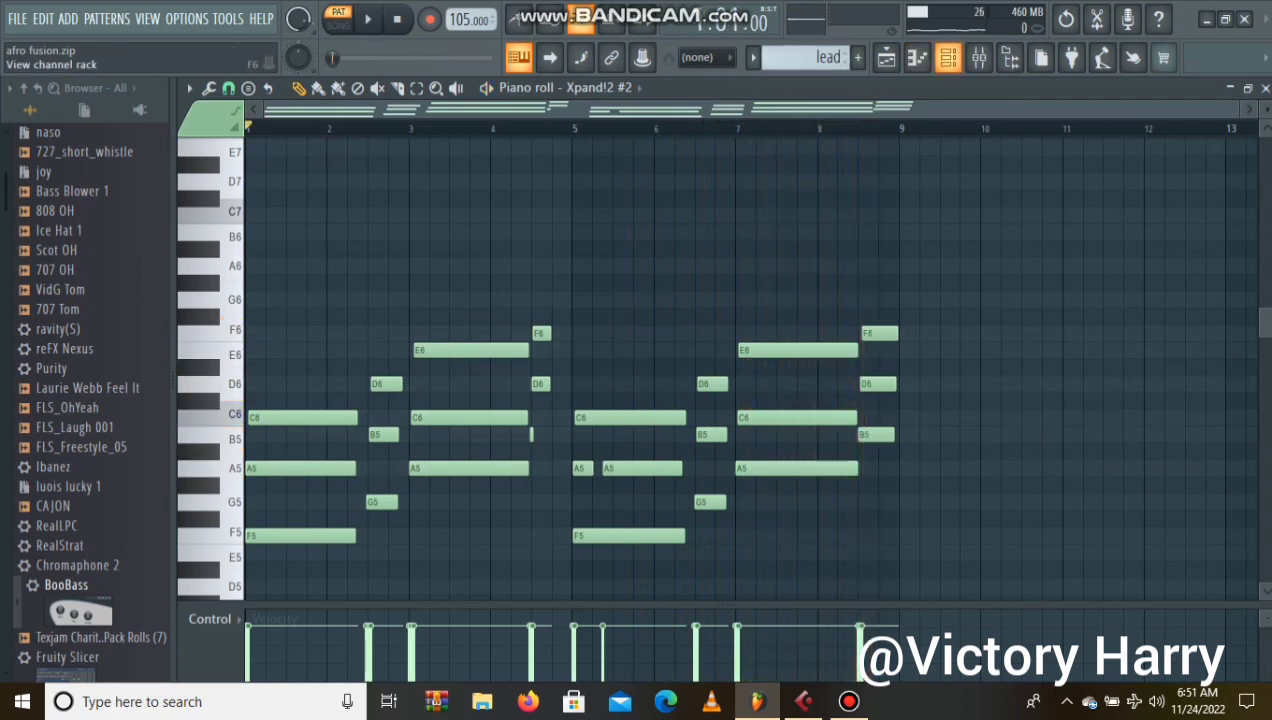
pyautogui.click(948, 57)
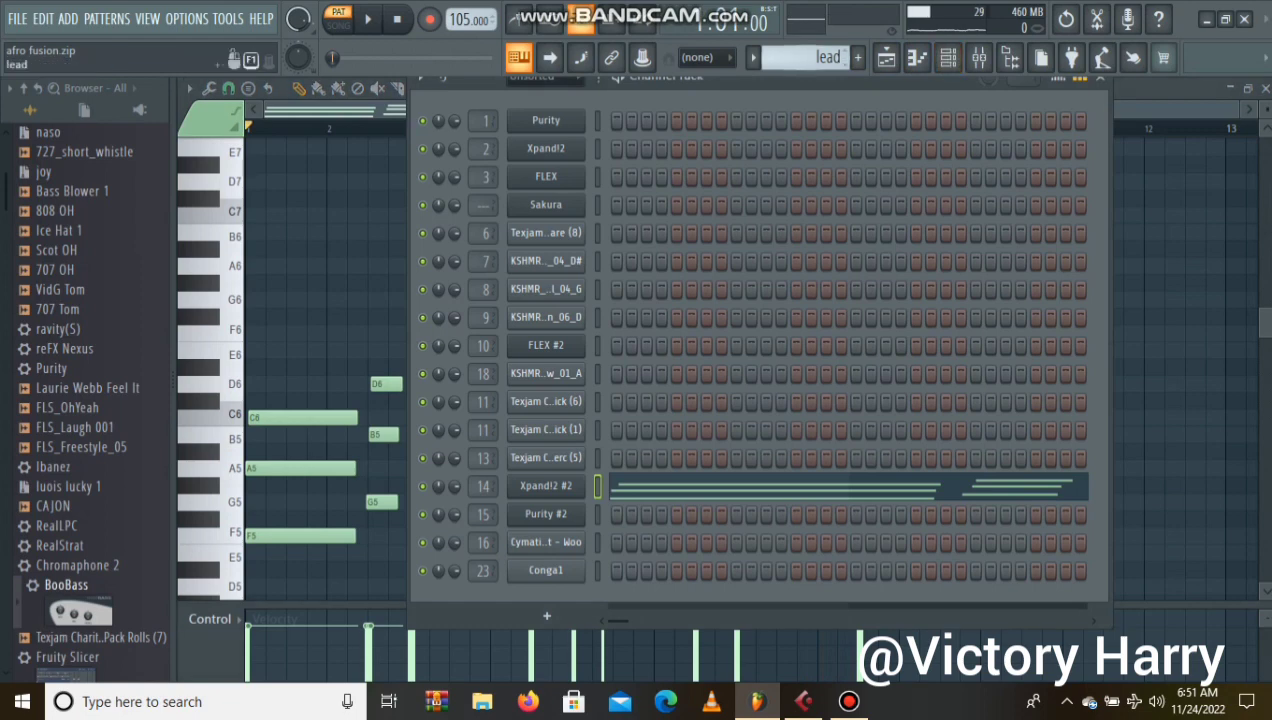
# Switch to the muted gyuta pattern, play its Purity #2 notes in the piano roll, and return to the channel rack.
pyautogui.press('KP_Add')
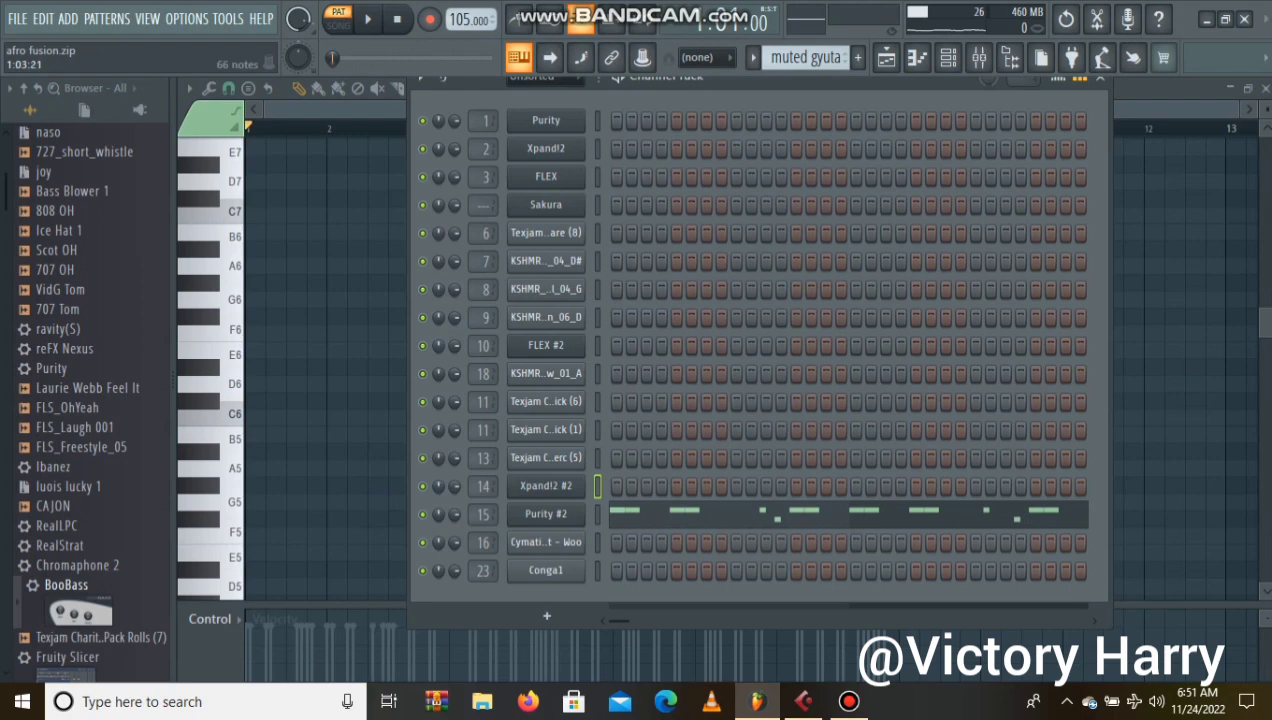
pyautogui.click(650, 515)
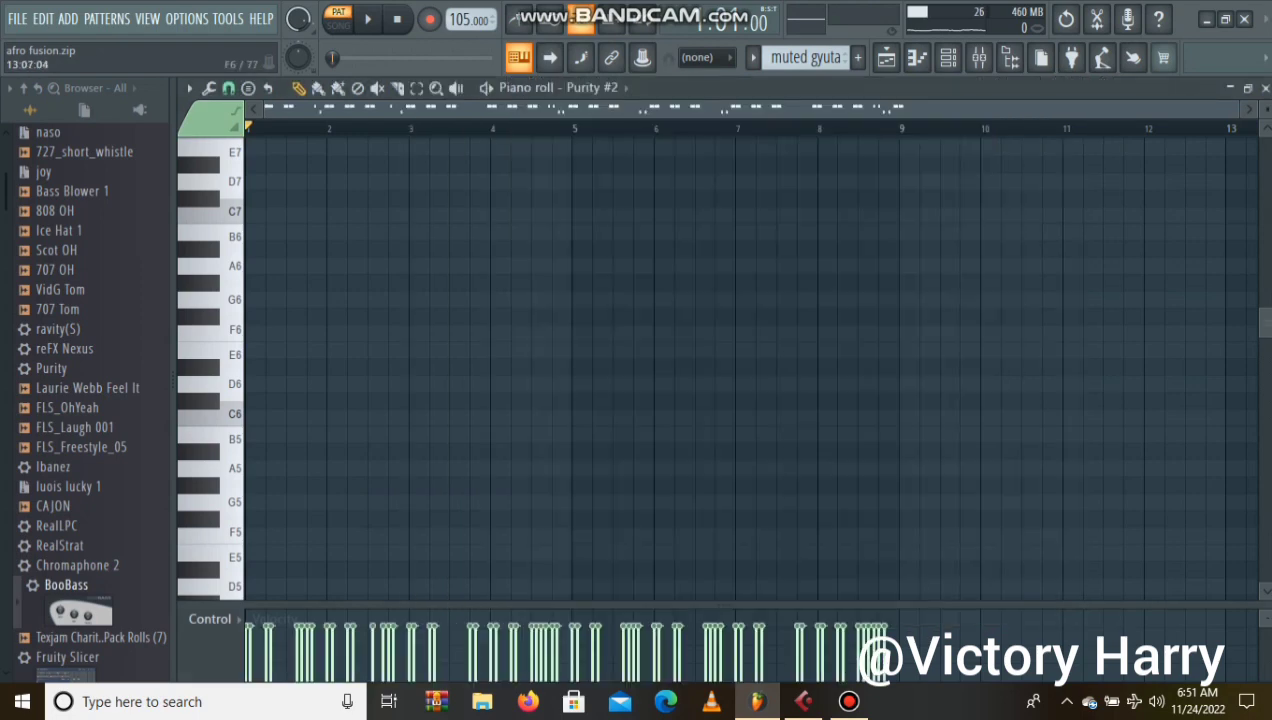
pyautogui.scroll(-5, 720, 366)
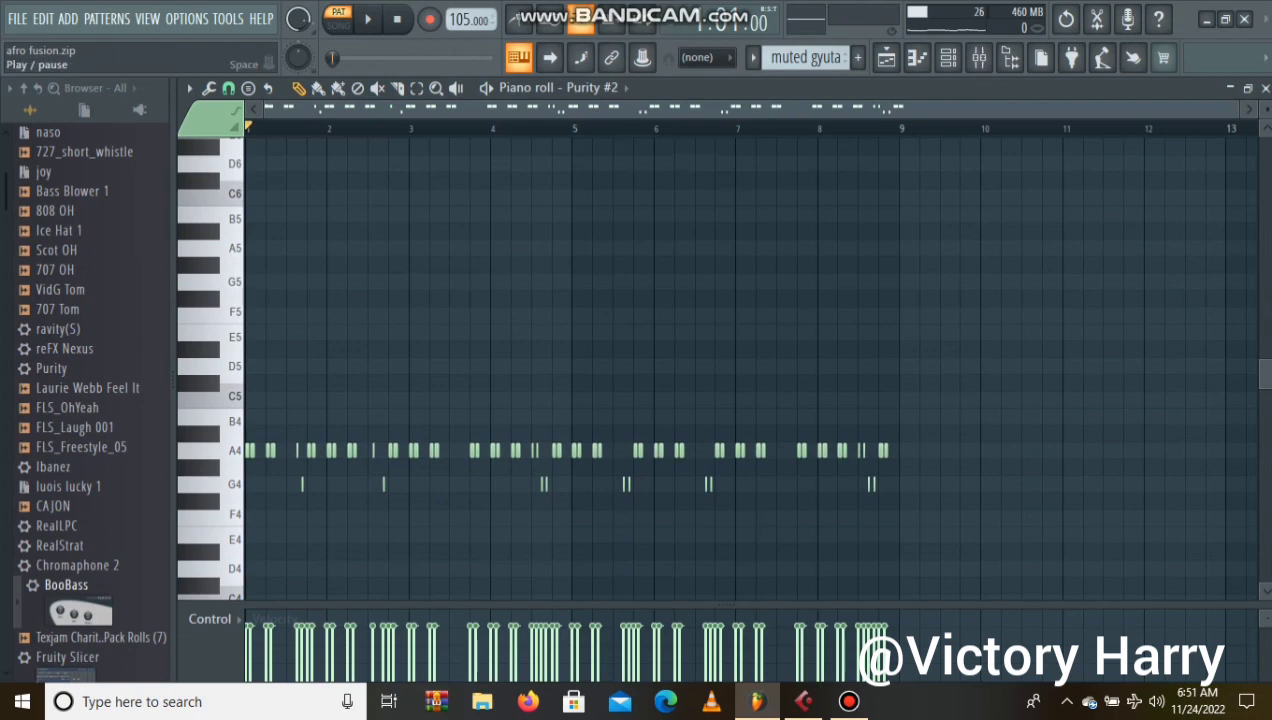
pyautogui.press('space')
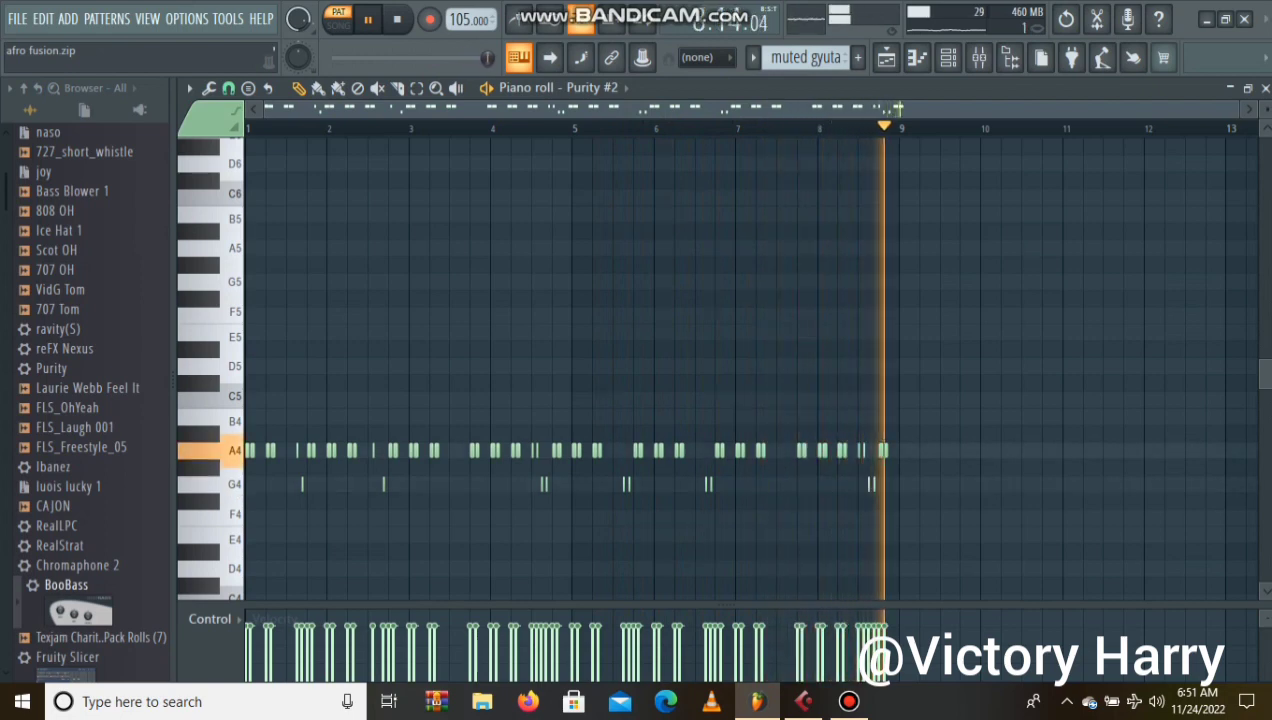
pyautogui.press('space')
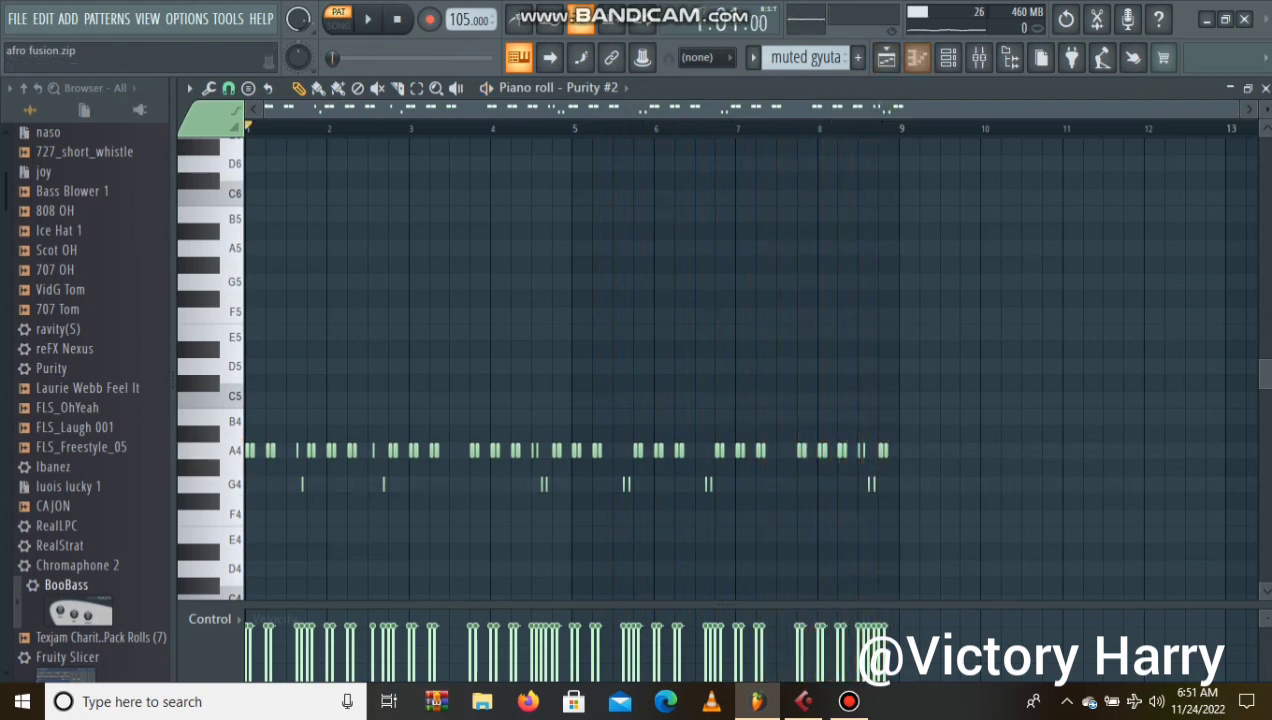
pyautogui.click(948, 57)
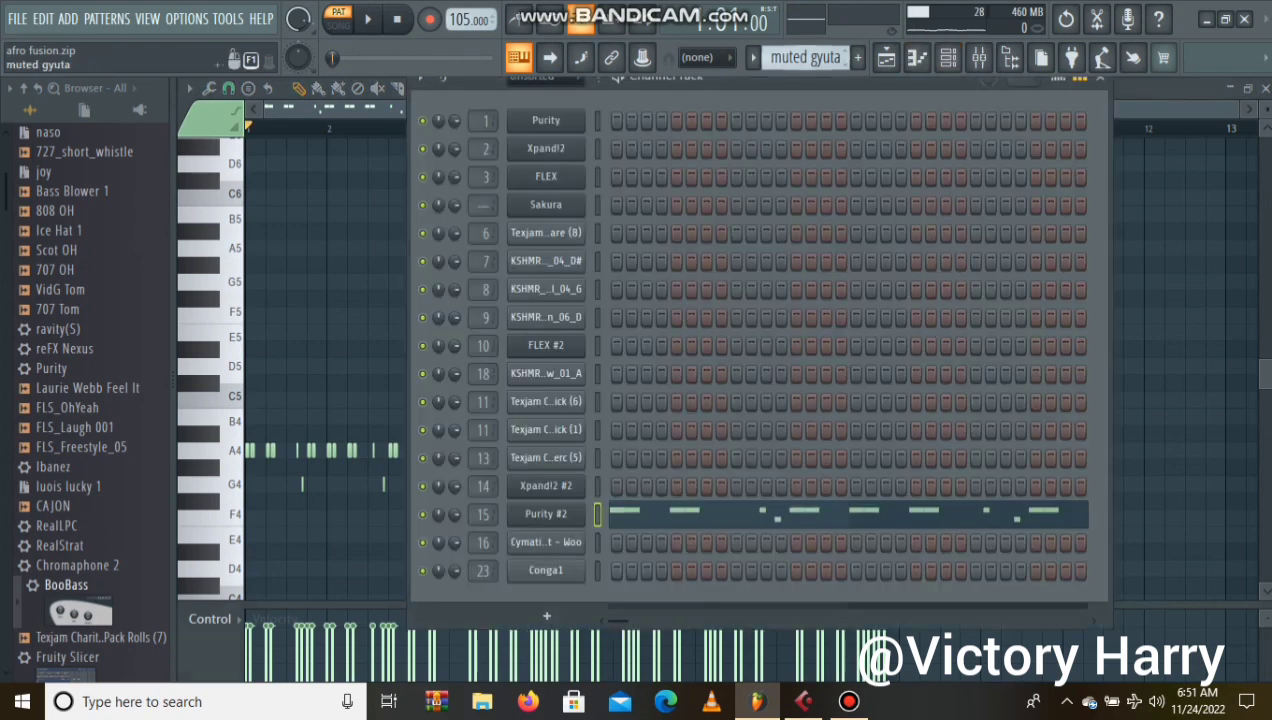
# Switch to the percu 2 pattern and play its Cymatics percussion channel in the channel rack.
pyautogui.scroll(-1, 805, 57)
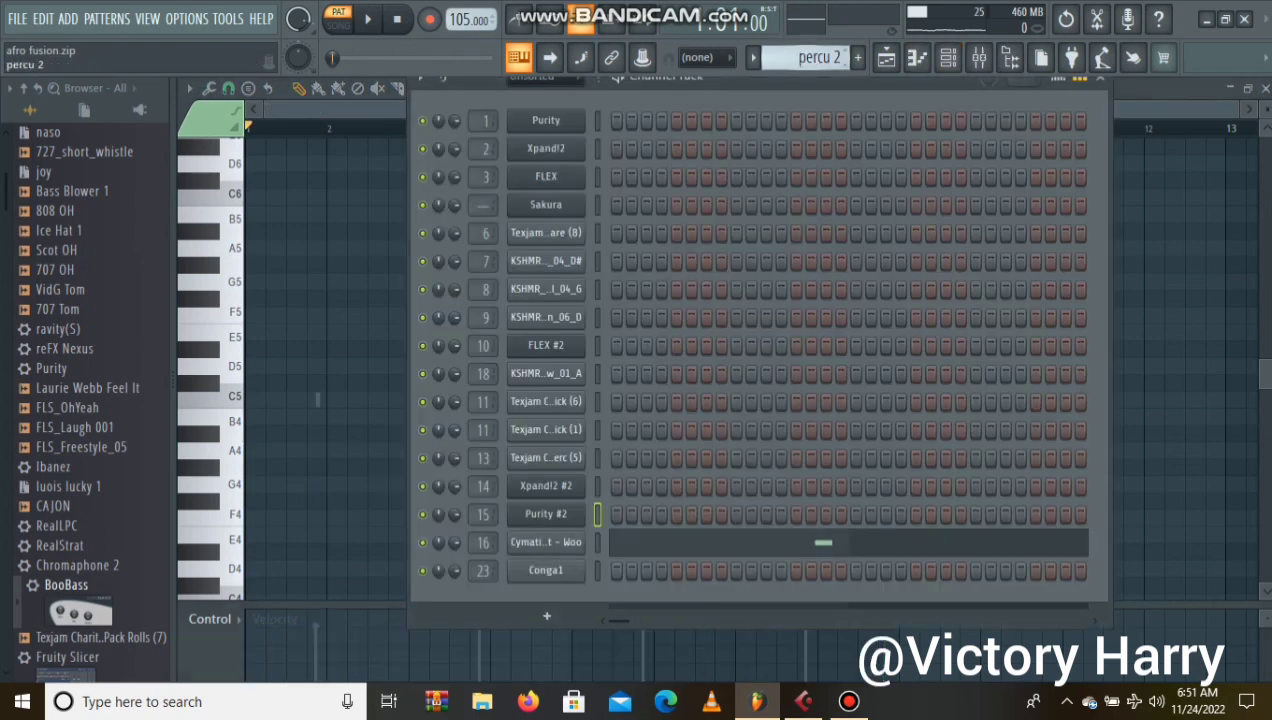
pyautogui.press('space')
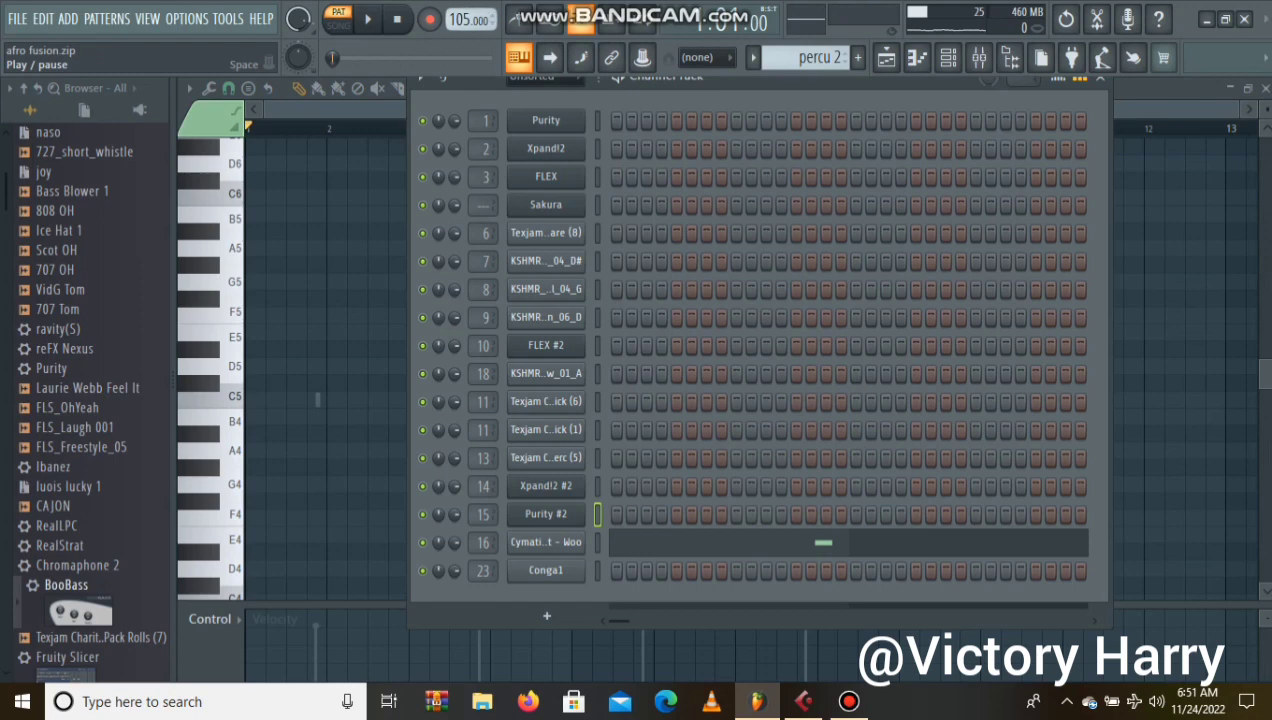
pyautogui.press('space')
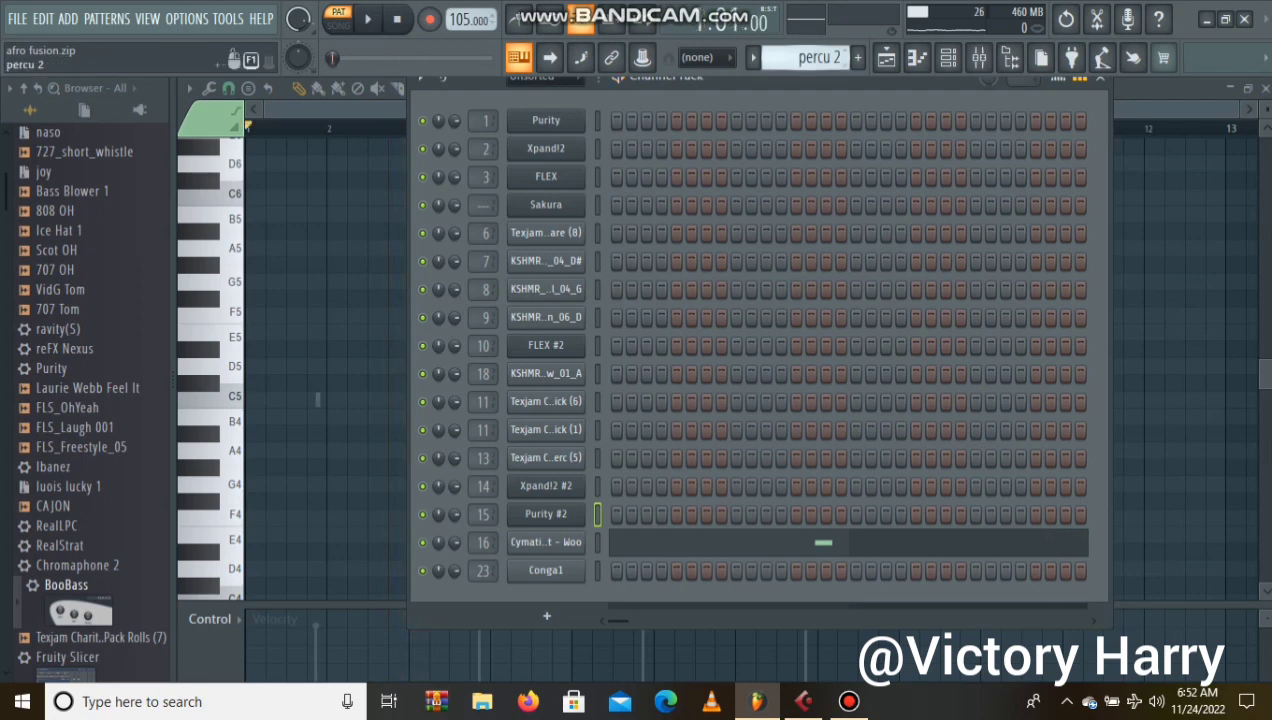
# Switch to the 808 pattern, play its Conga1 notes in the piano roll, and return to the channel rack.
pyautogui.scroll(-1, 800, 57)
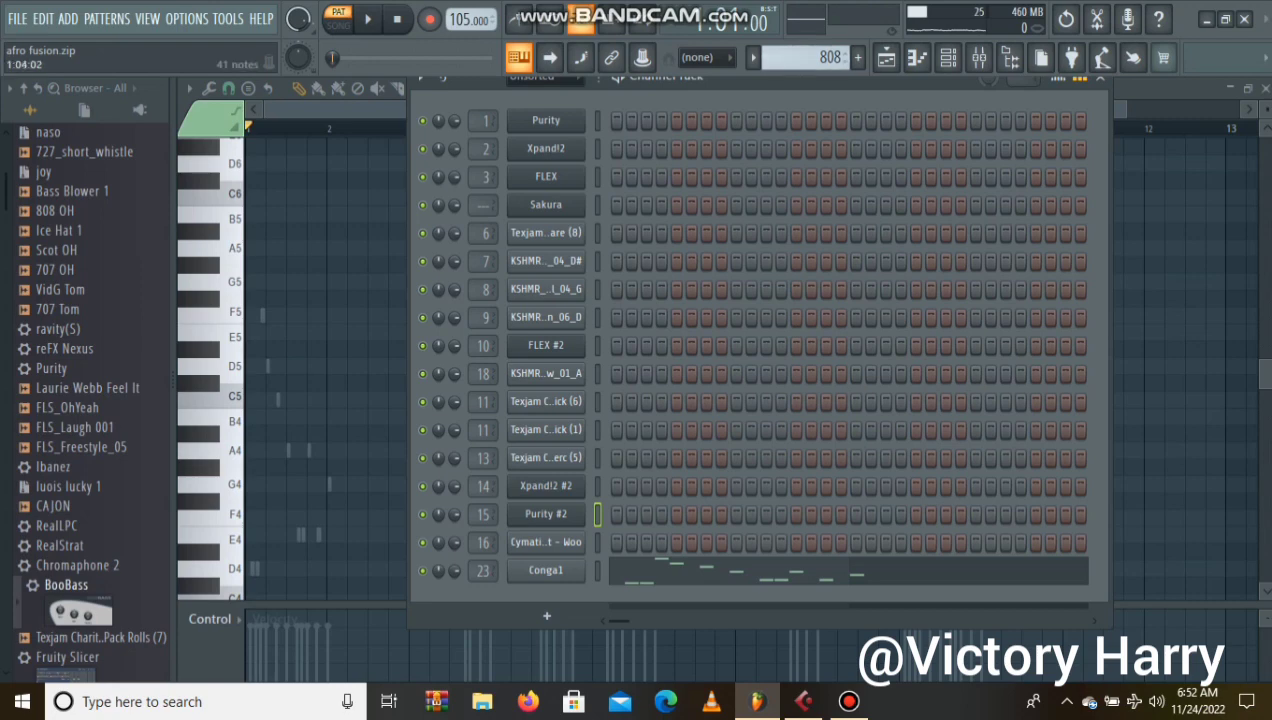
pyautogui.press('F6')
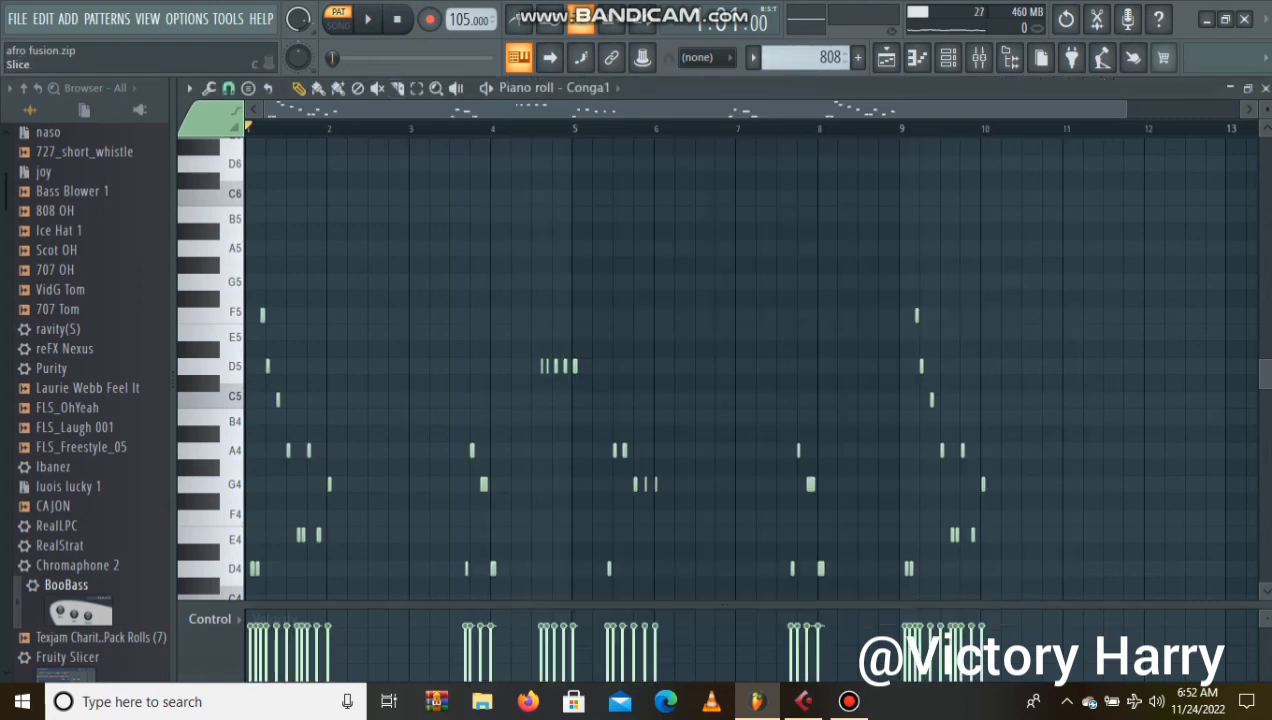
pyautogui.press('space')
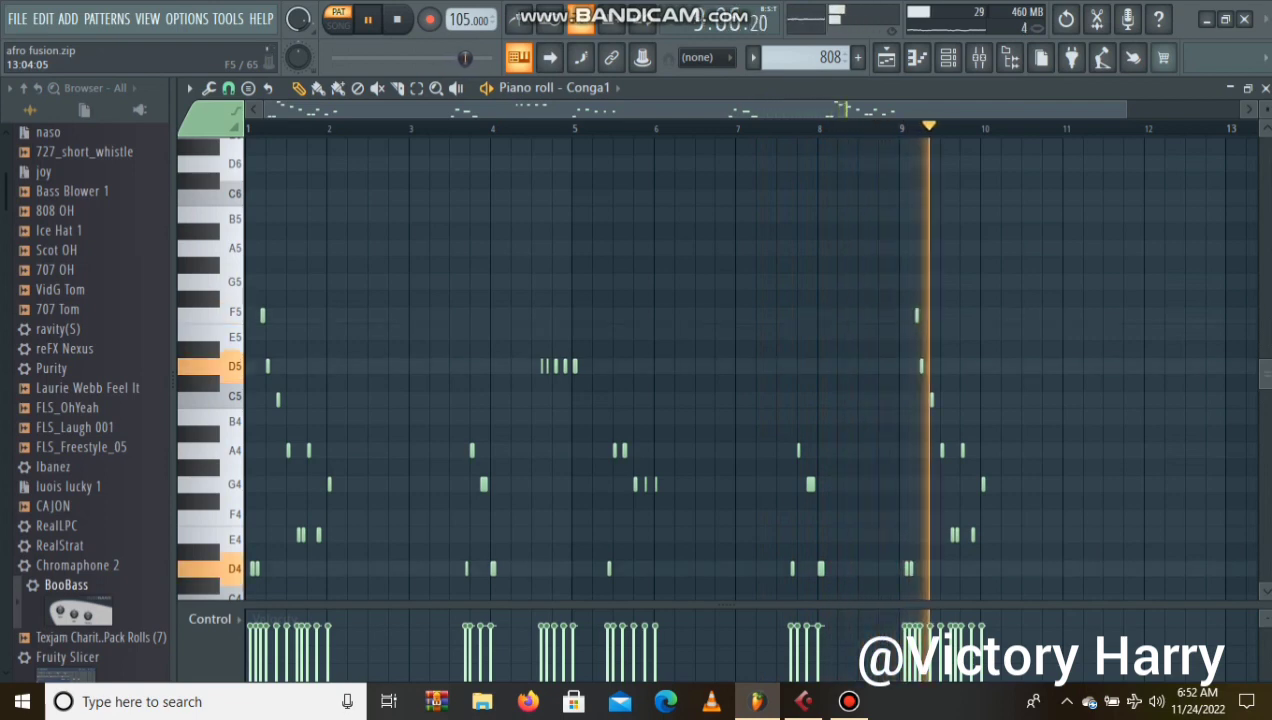
pyautogui.press('space')
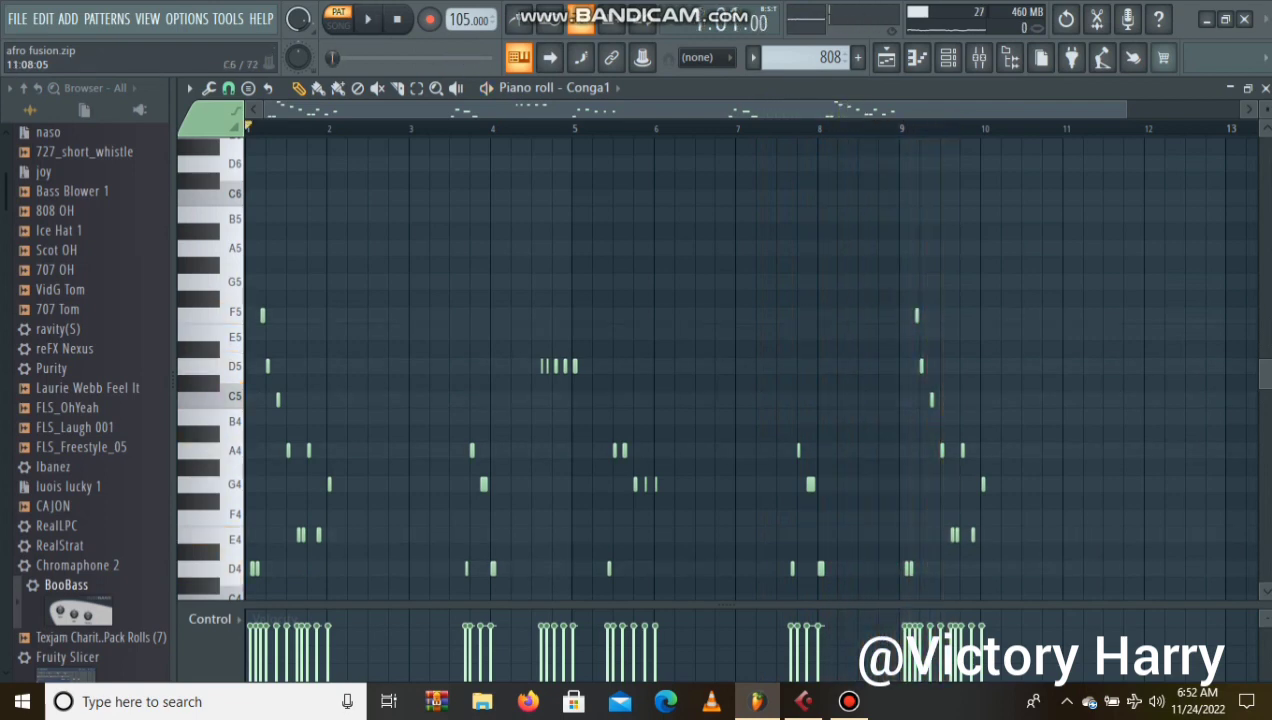
pyautogui.click(948, 57)
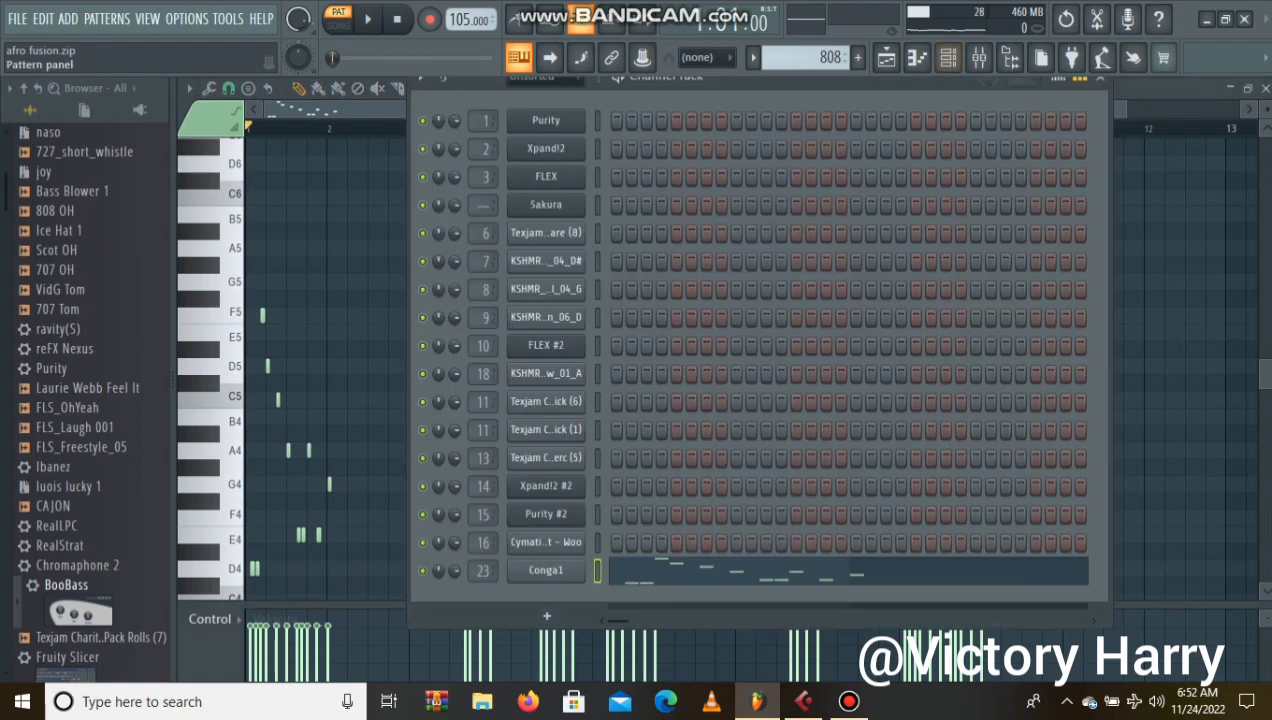
# Switch to the kick pattern and play its two Texjam kick channels, keeping kick as the selected pattern.
pyautogui.scroll(-1, 830, 57)
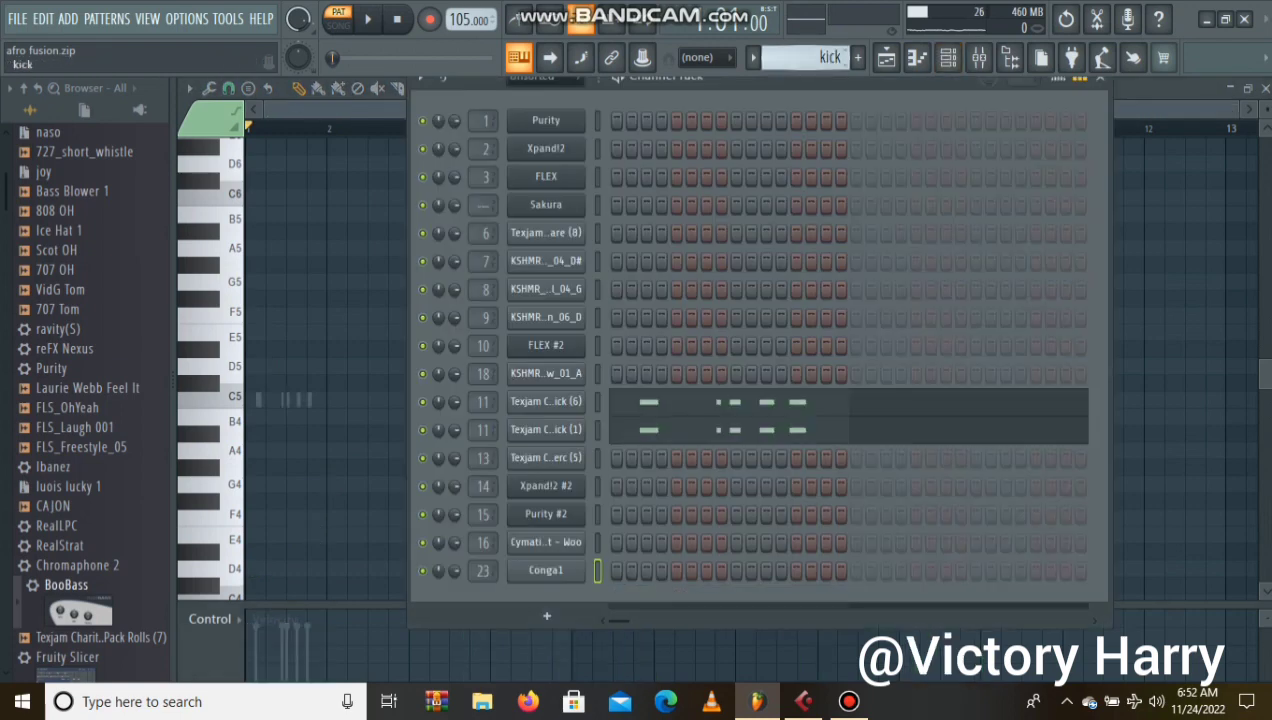
pyautogui.press('space')
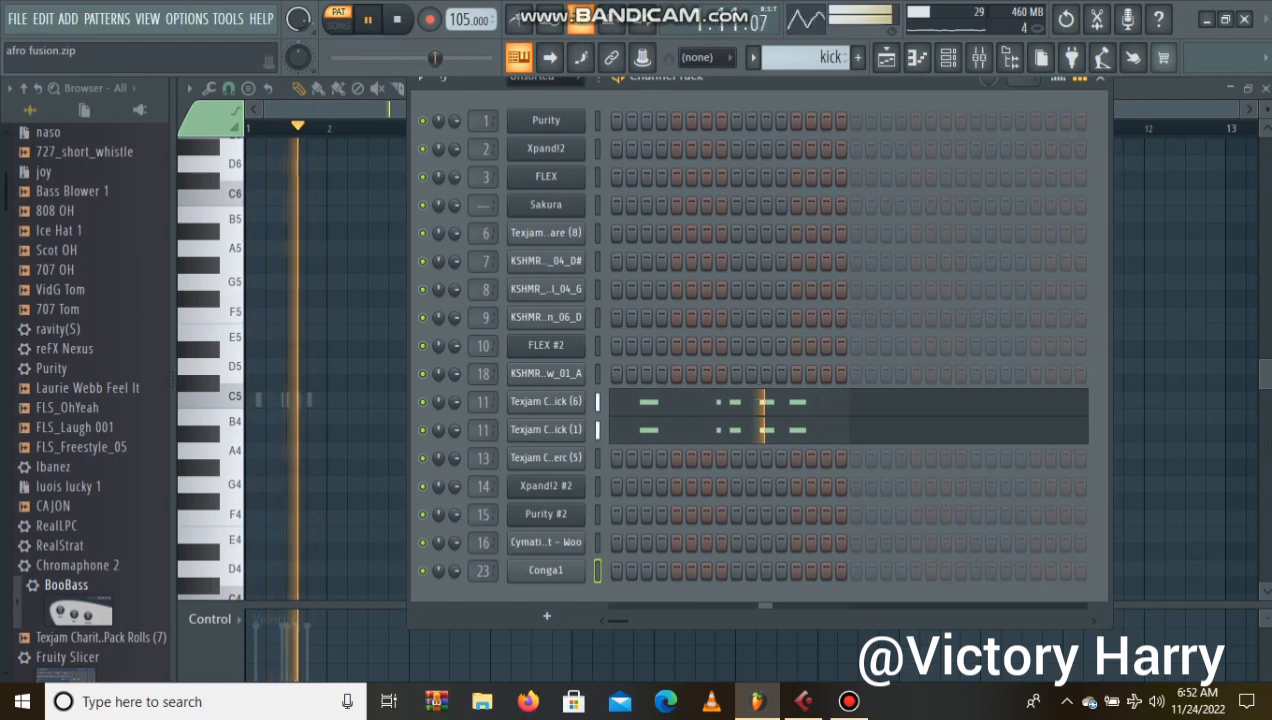
pyautogui.press('space')
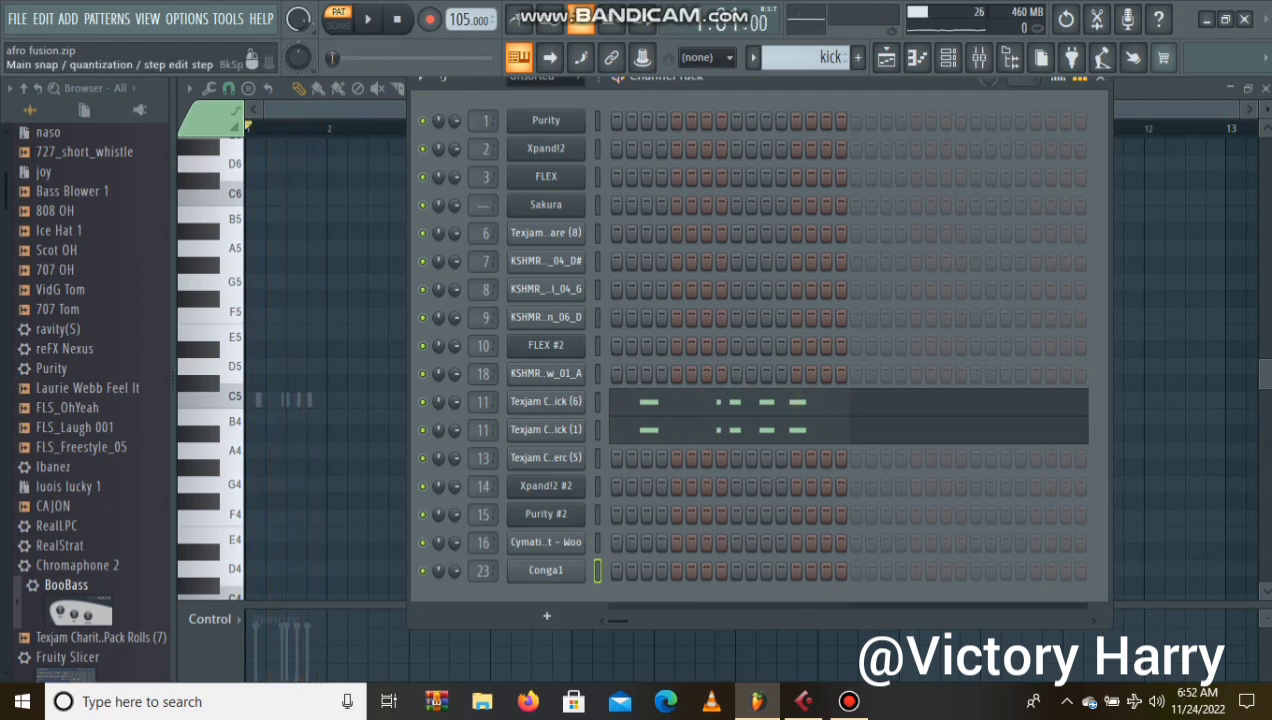
pyautogui.press('F4')
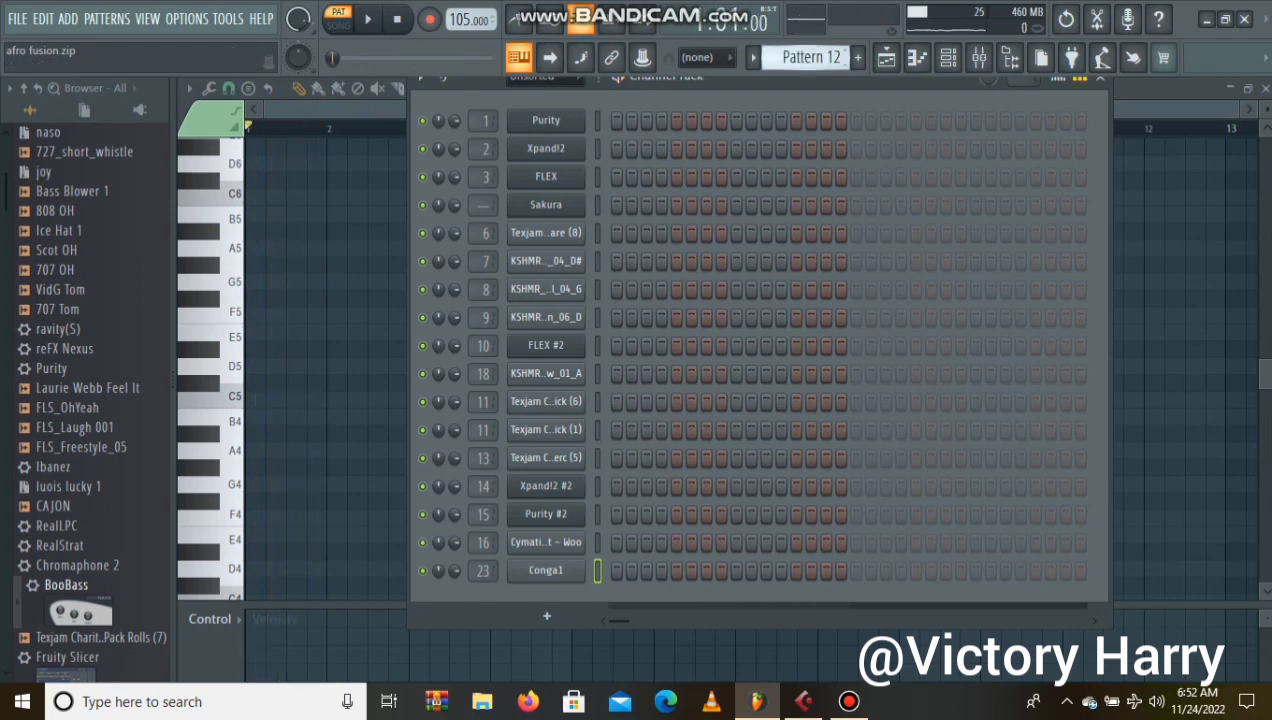
pyautogui.hotkey('ctrl', 'z')
# Open the playlist, solo Track 5, play its audio loop in song mode, and turn the solo off.
pyautogui.click(886, 57)
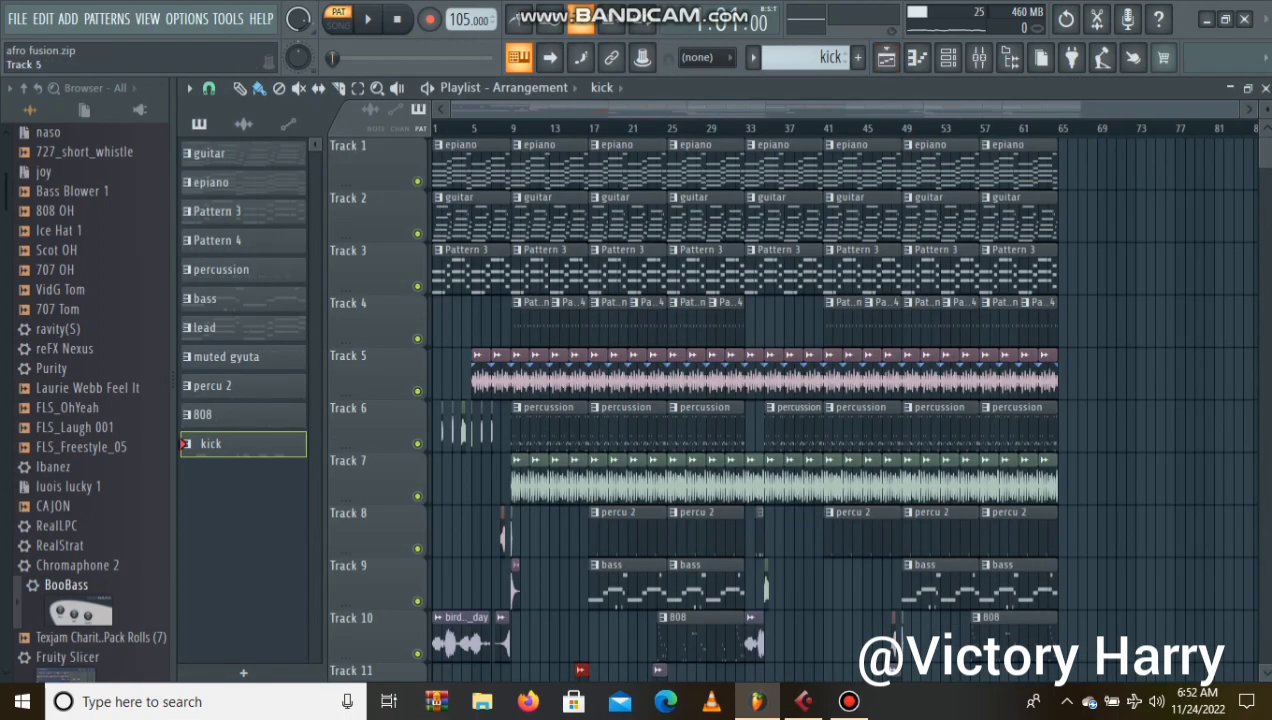
pyautogui.rightClick(417, 391)
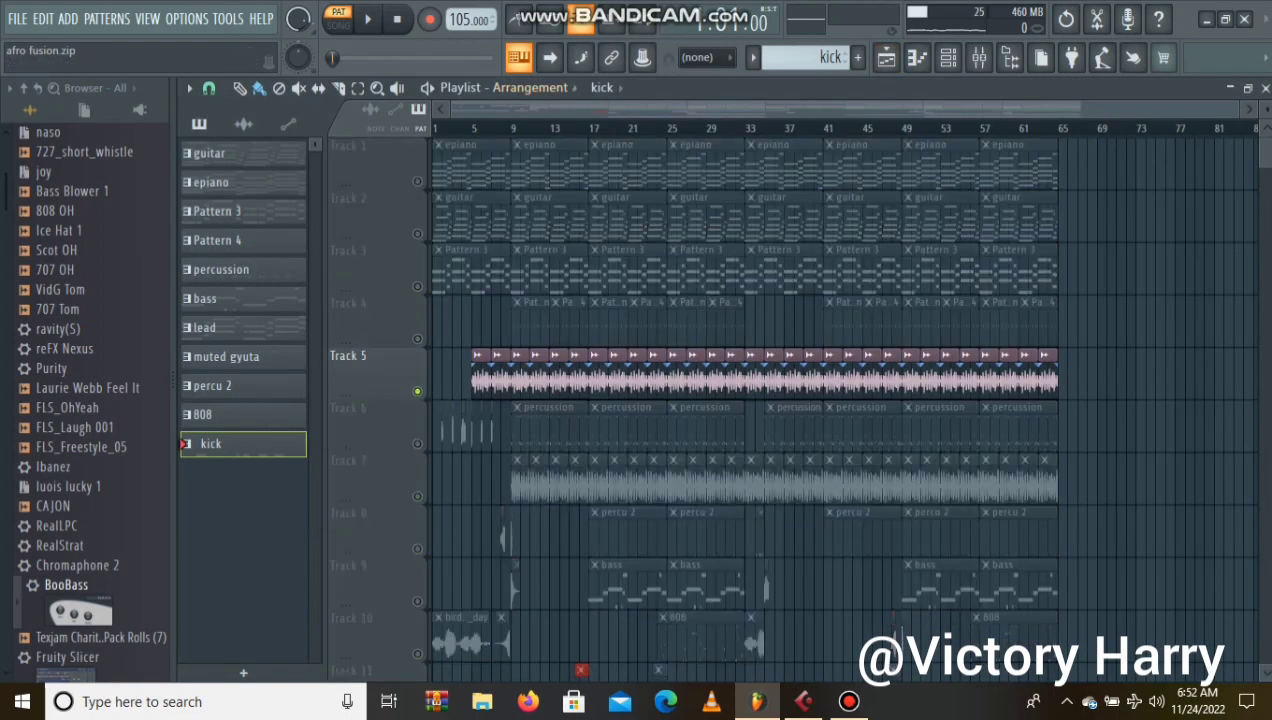
pyautogui.press('space')
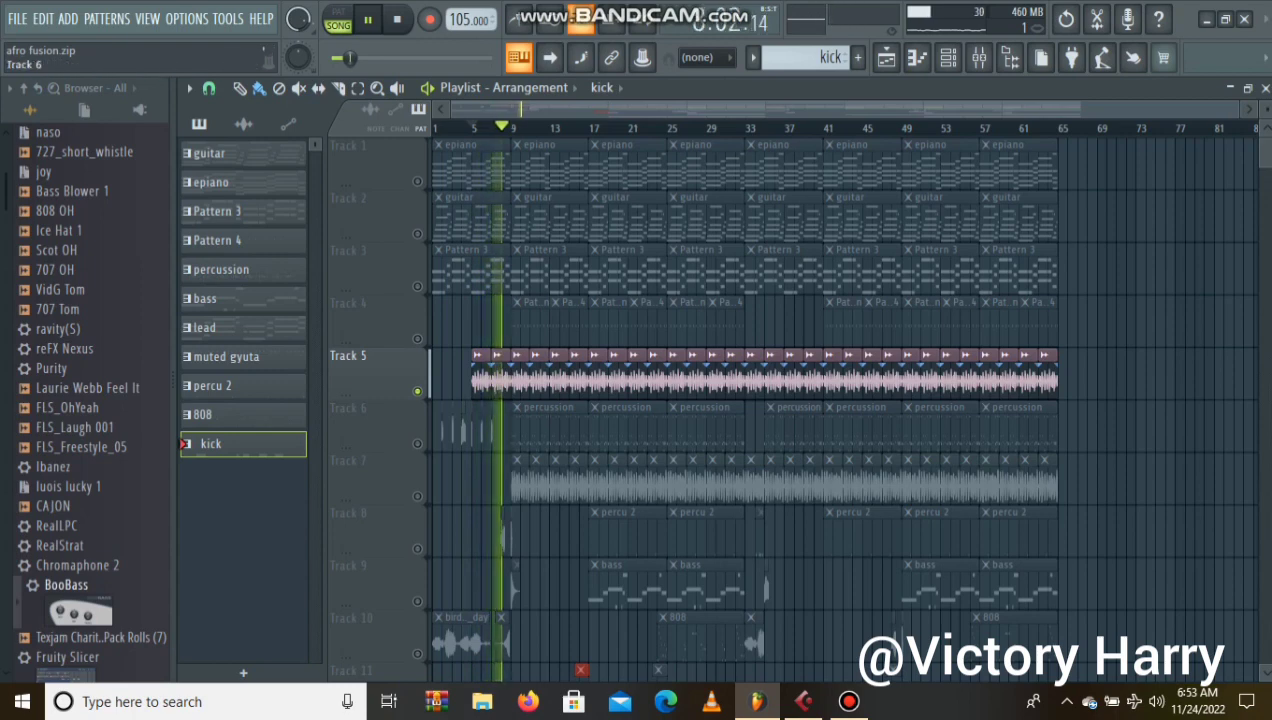
pyautogui.press('space')
pyautogui.keyDown('ctrl'); pyautogui.click(418, 391); pyautogui.keyUp('ctrl')
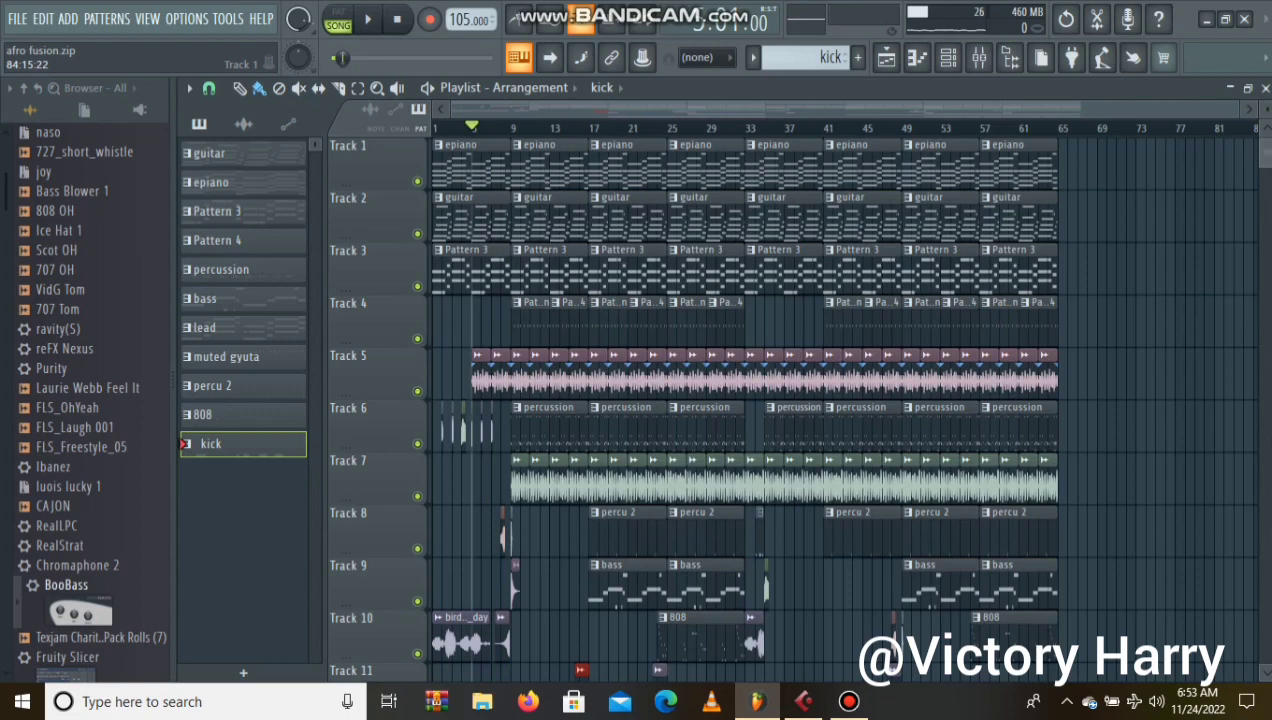
# Solo Track 16, play its audio loop from bar 17, and restore all the other tracks.
pyautogui.scroll(-5, 840, 400)
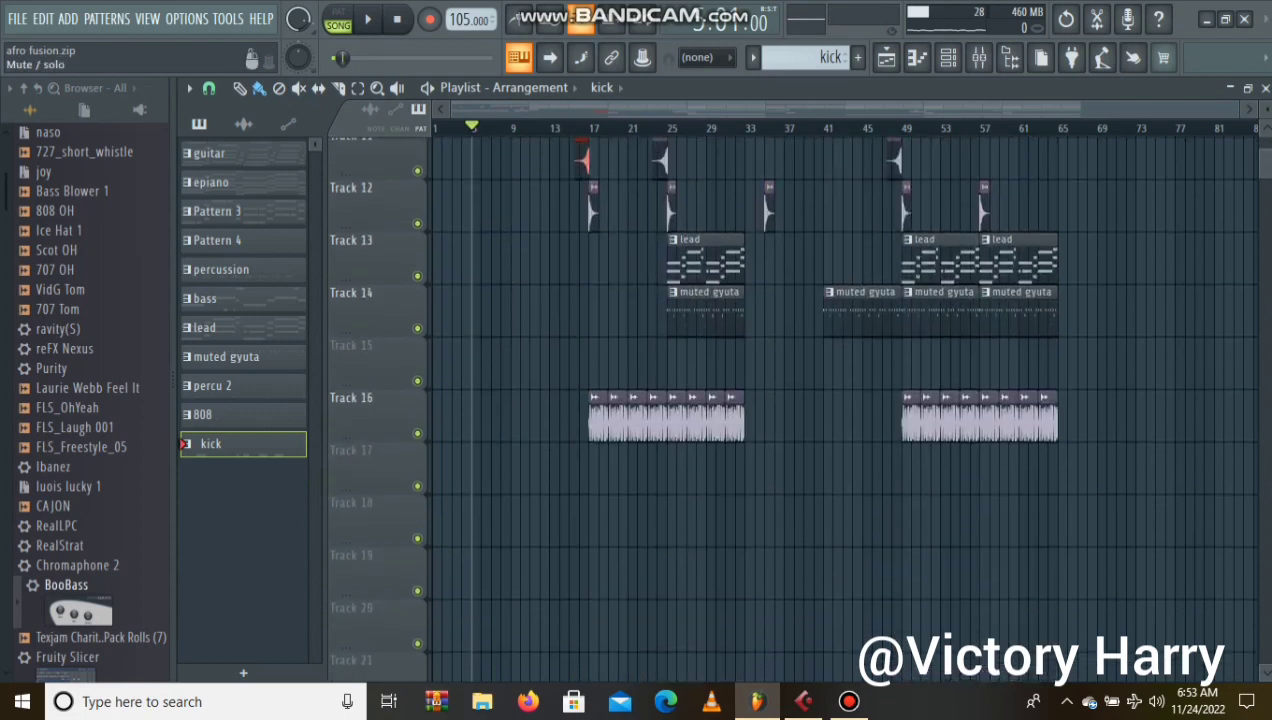
pyautogui.keyDown('ctrl'); pyautogui.click(418, 433); pyautogui.keyUp('ctrl')
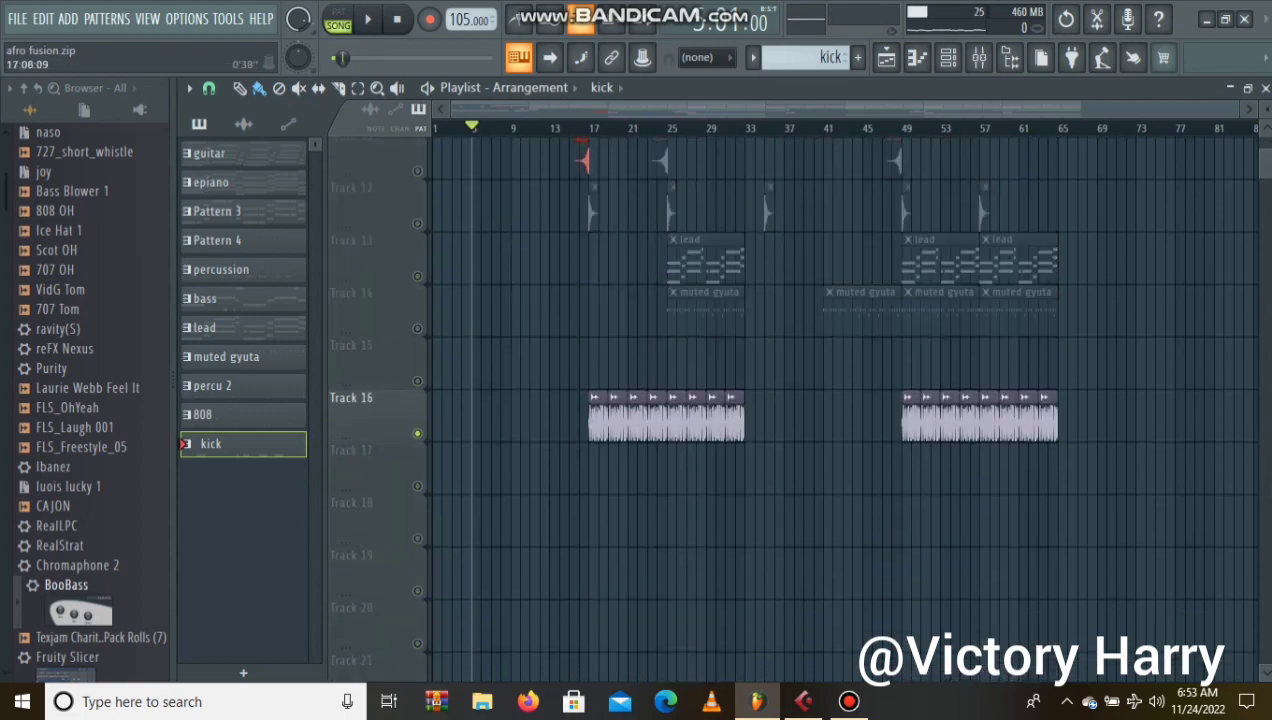
pyautogui.click(590, 128)
pyautogui.press('space')
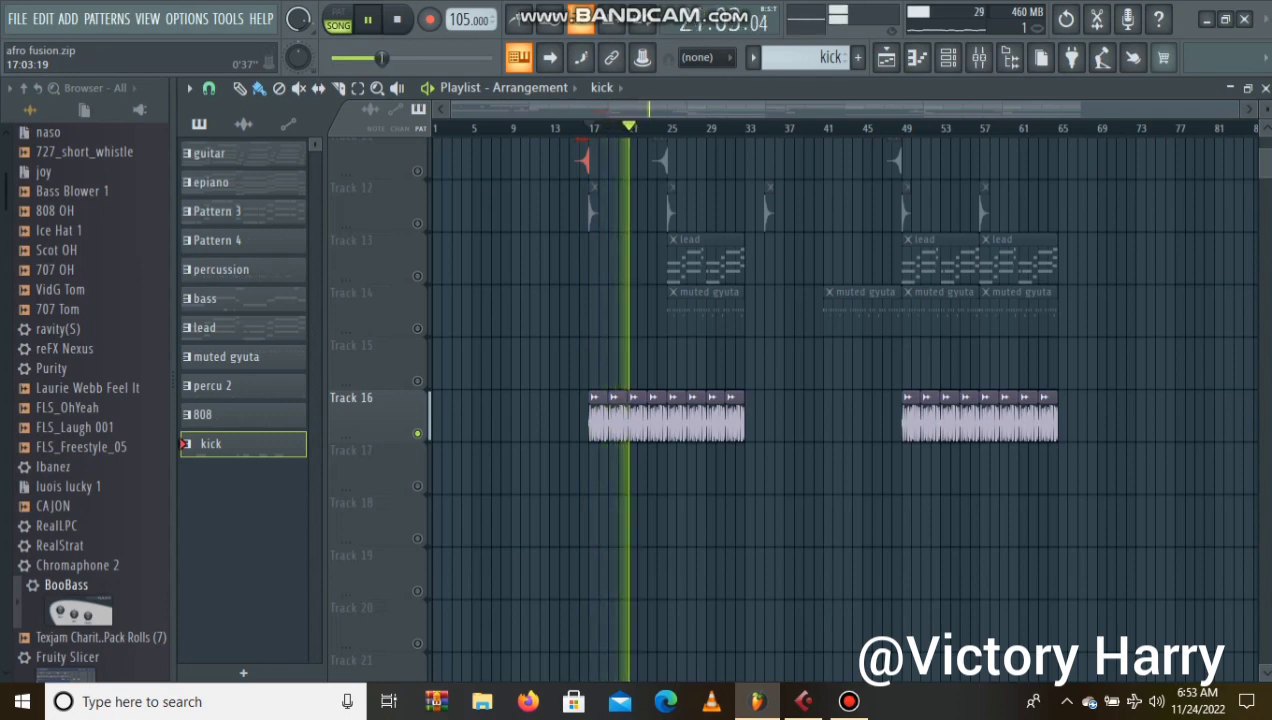
pyautogui.press('space')
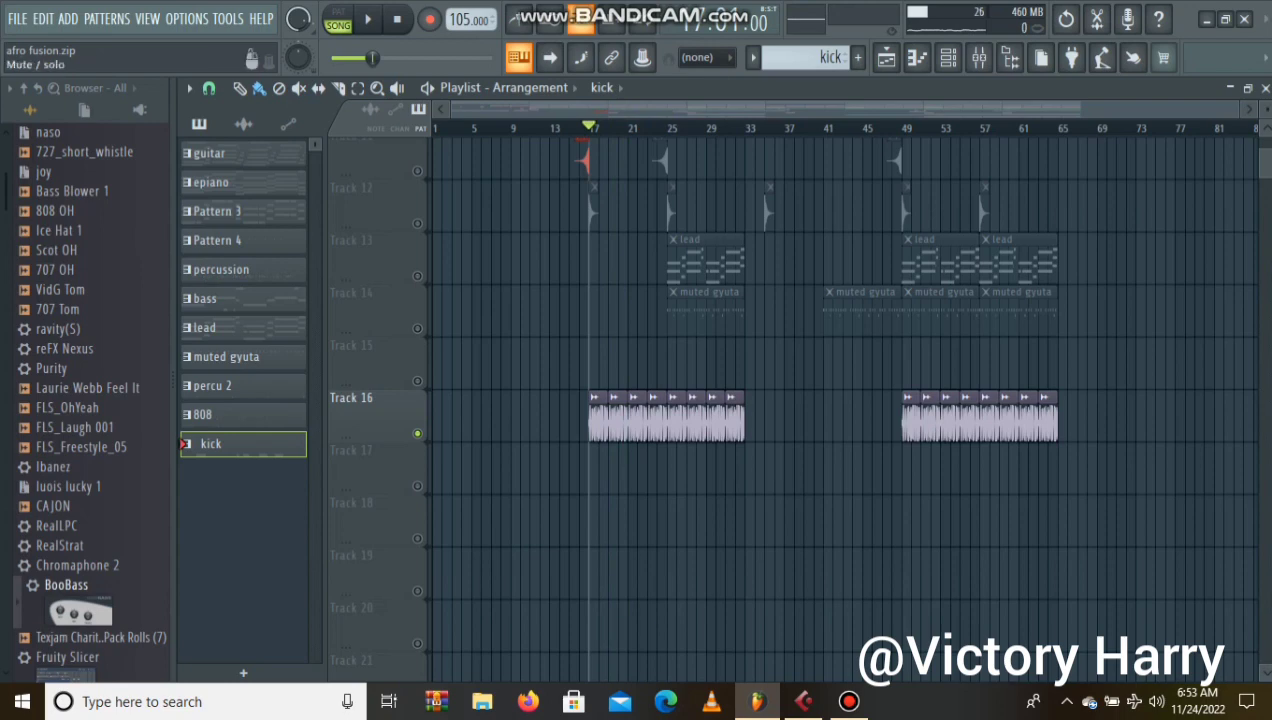
pyautogui.keyDown('ctrl'); pyautogui.click(417, 433); pyautogui.keyUp('ctrl')
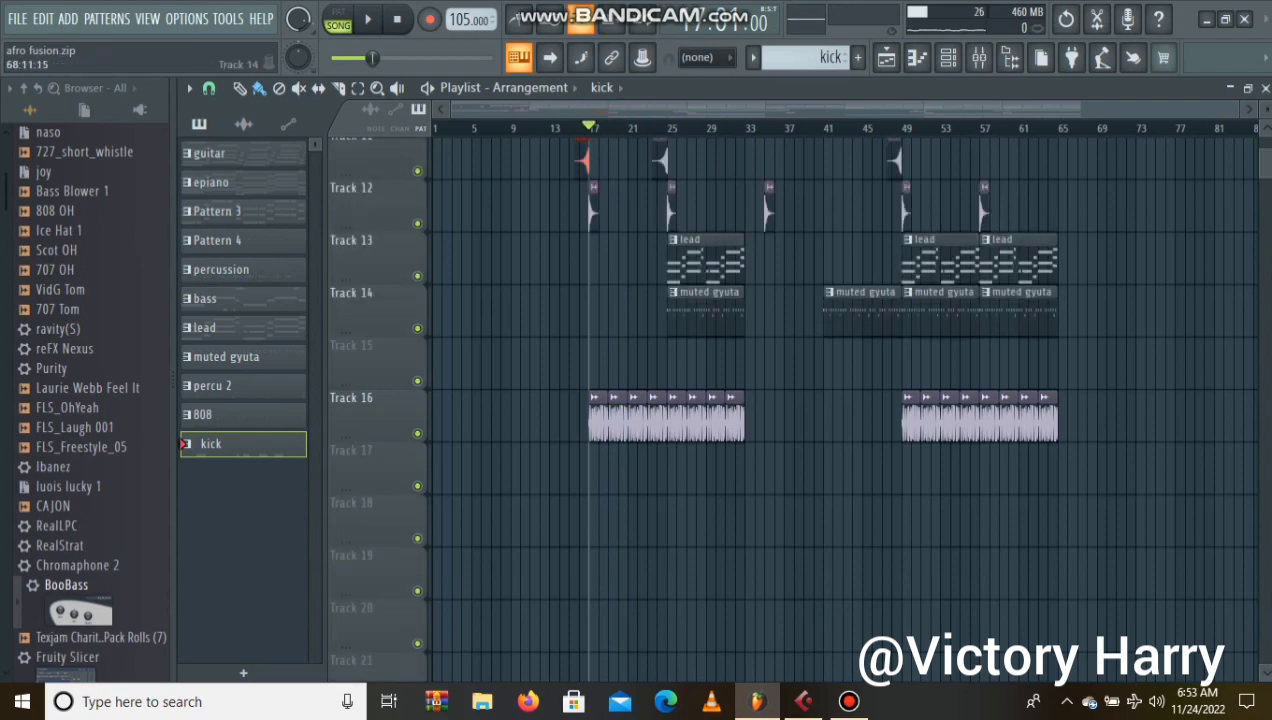
# Return the song position to the beginning and look over the arranged tracks in the playlist.
pyautogui.scroll(4, 947, 634)
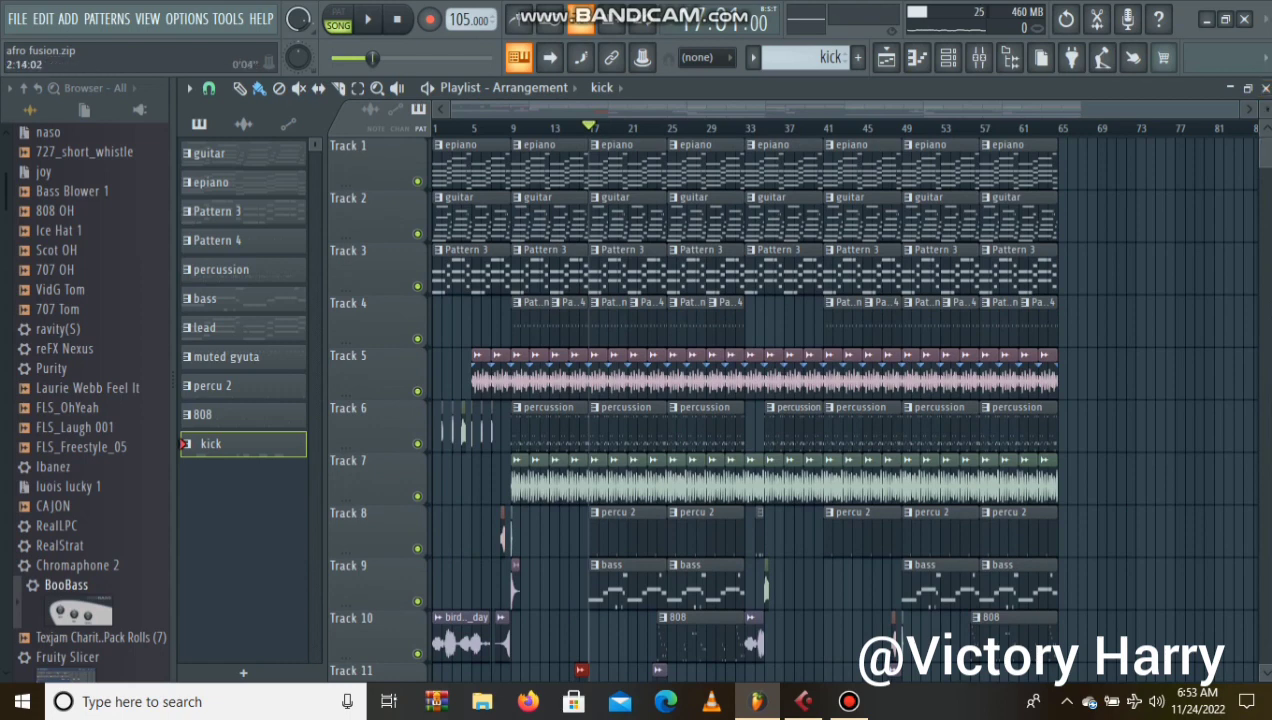
pyautogui.press('Home')
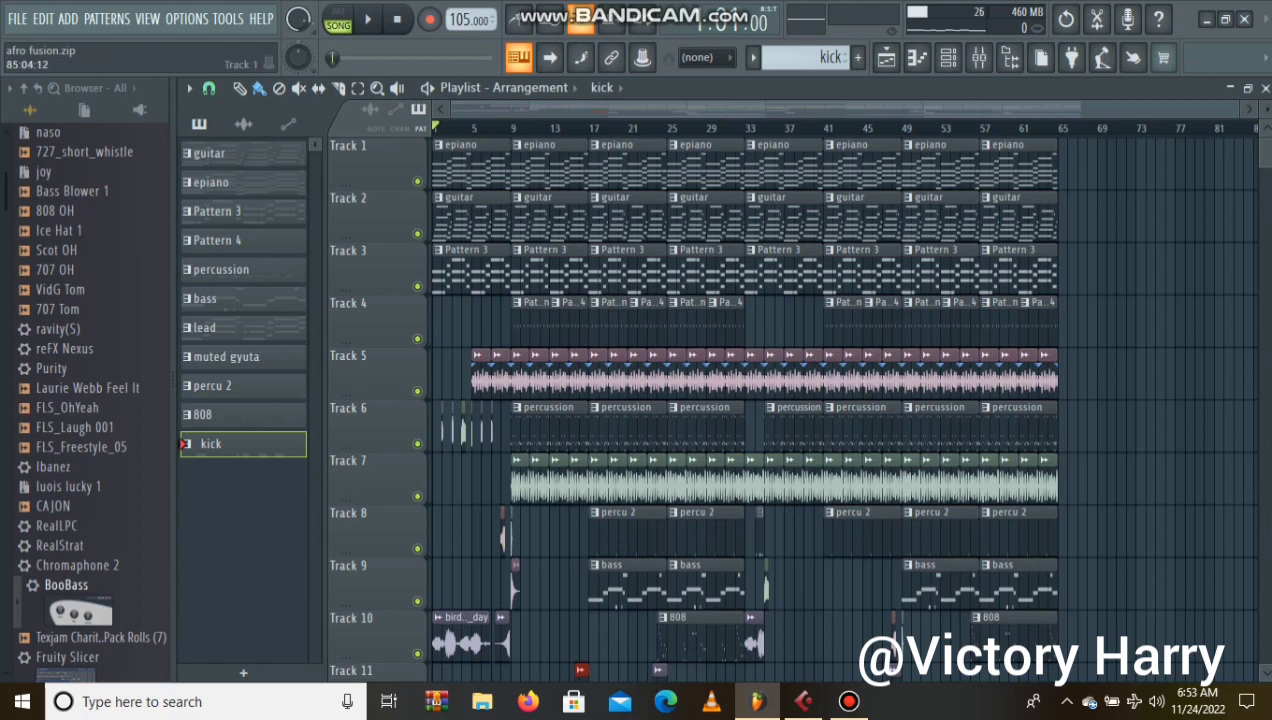
pyautogui.scroll(-6, 790, 407)
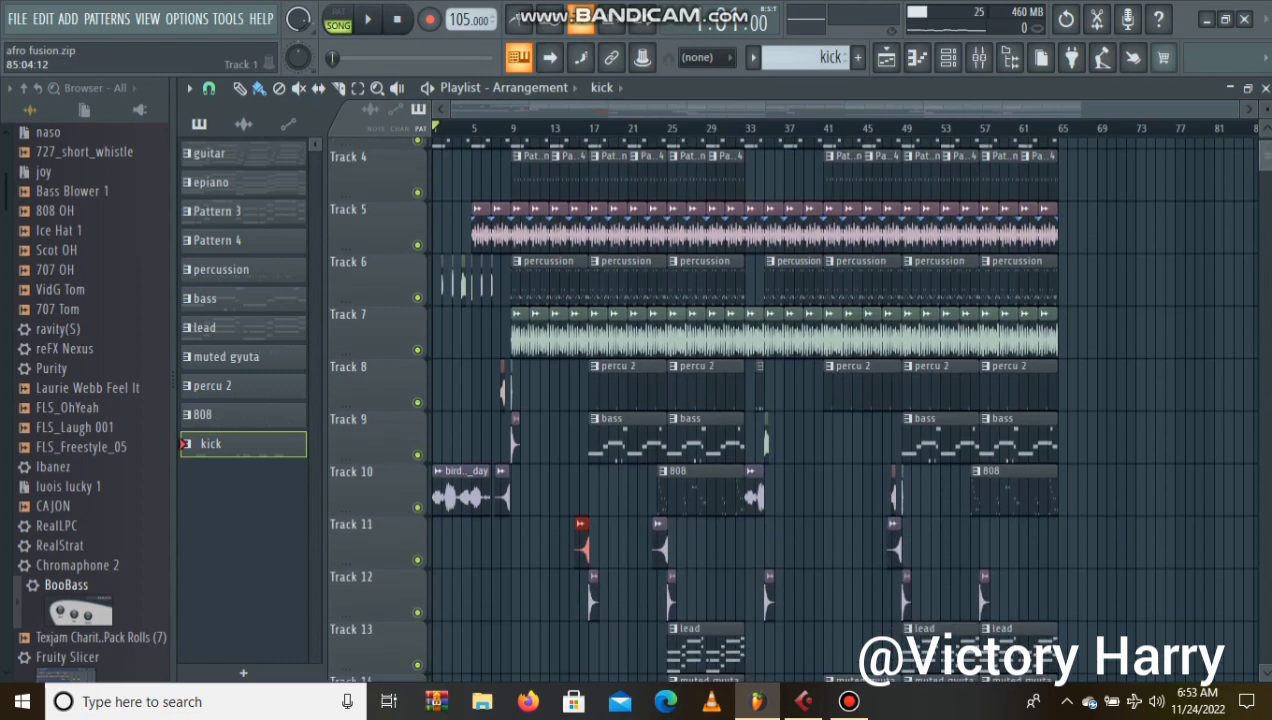
pyautogui.scroll(6, 790, 407)
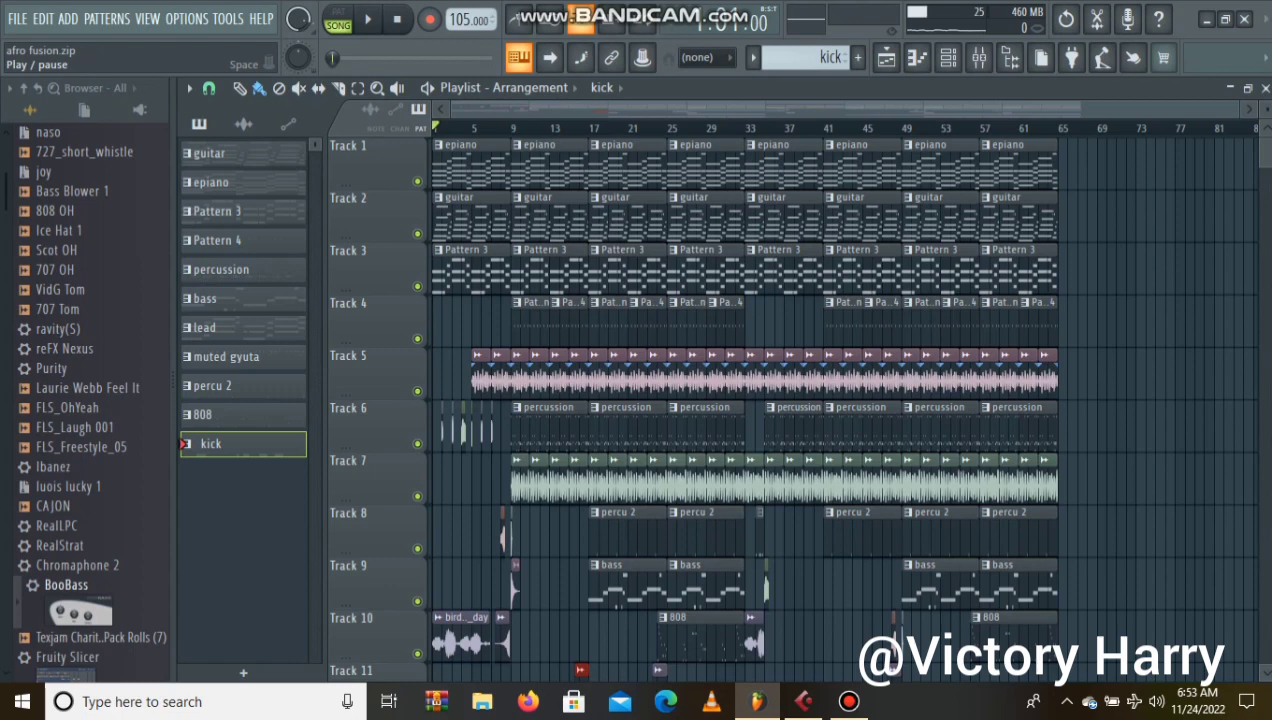
# Play the full arrangement from the start, look through all its playlist tracks during playback, and stop the song.
pyautogui.click(367, 19)
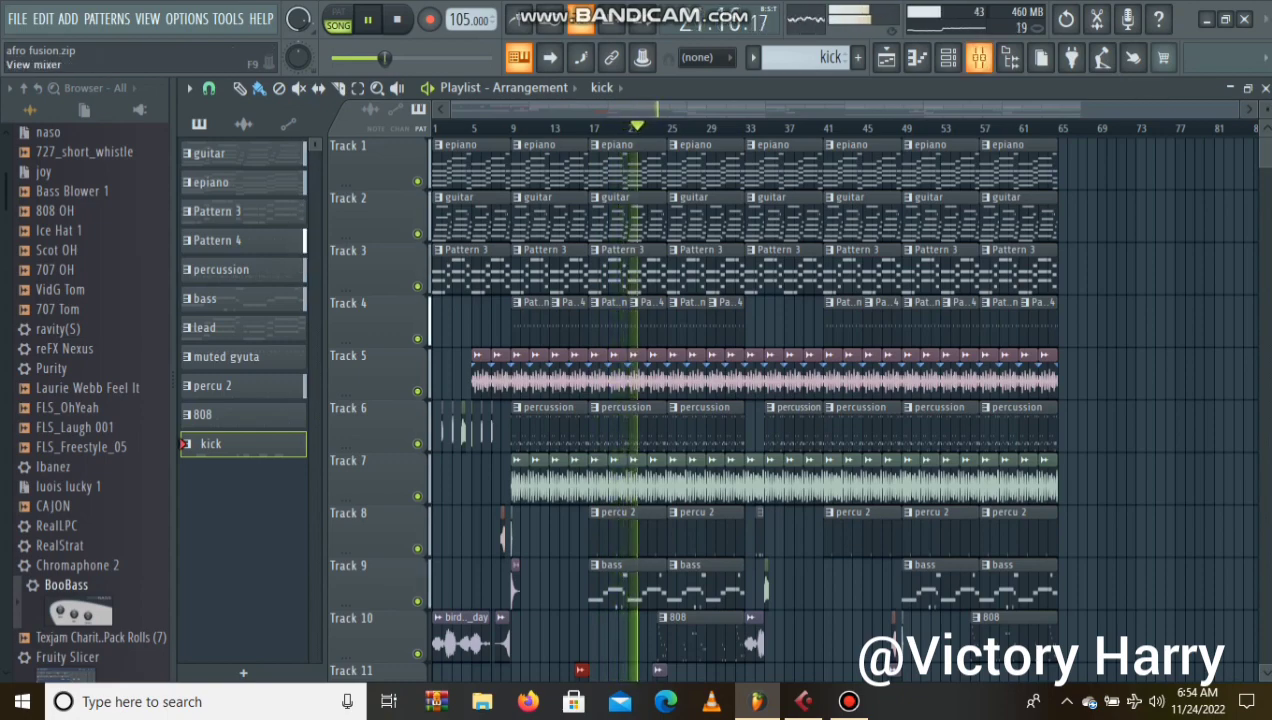
pyautogui.click(979, 57)
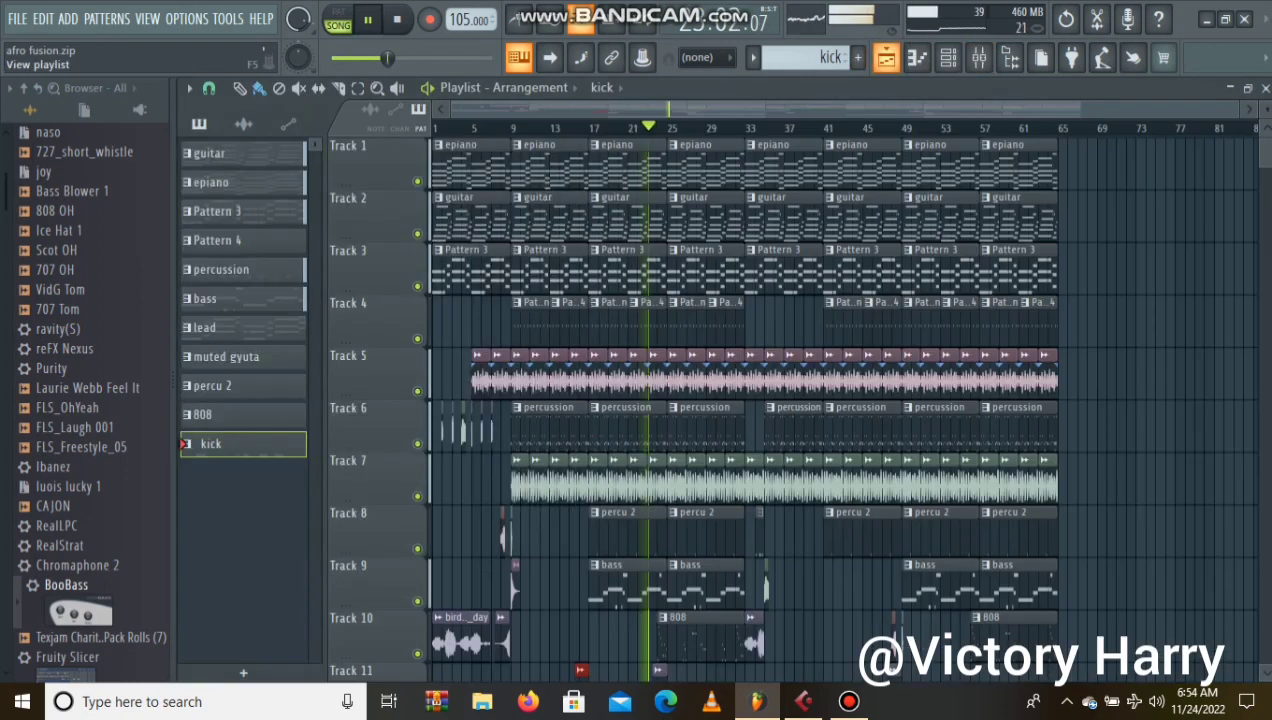
pyautogui.click(886, 57)
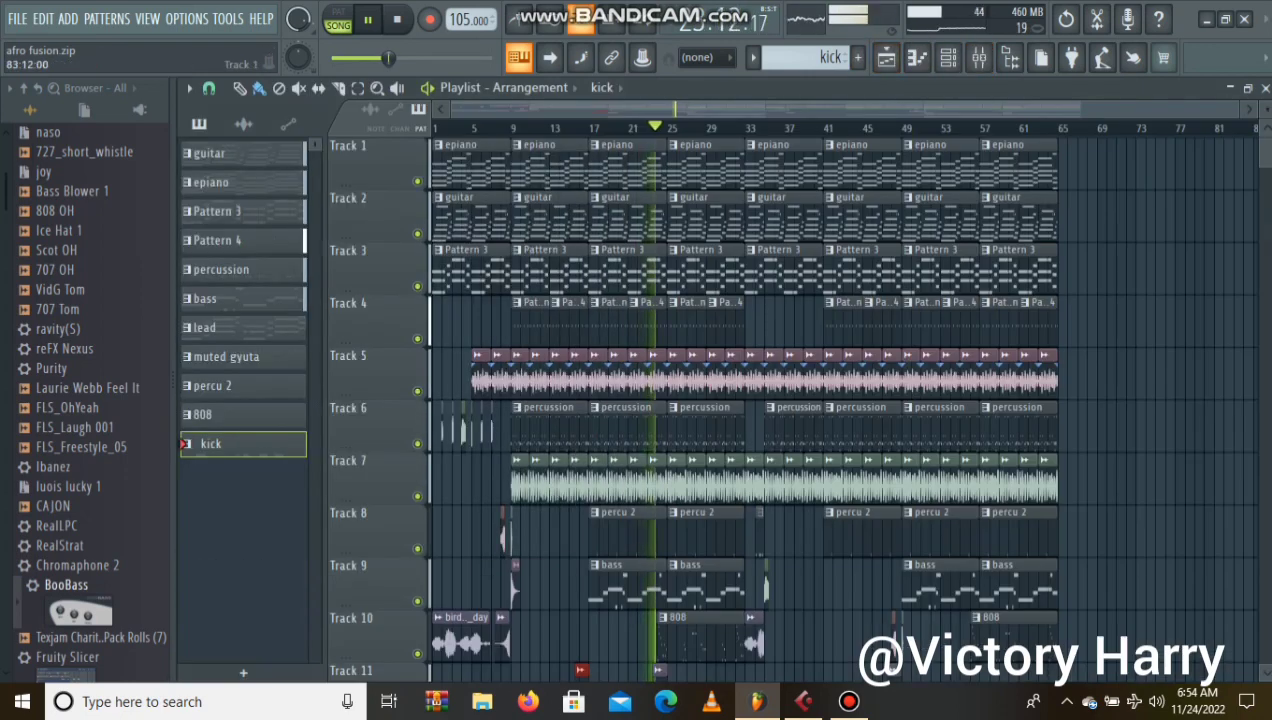
pyautogui.scroll(-3, 740, 400)
pyautogui.scroll(-3, 740, 400)
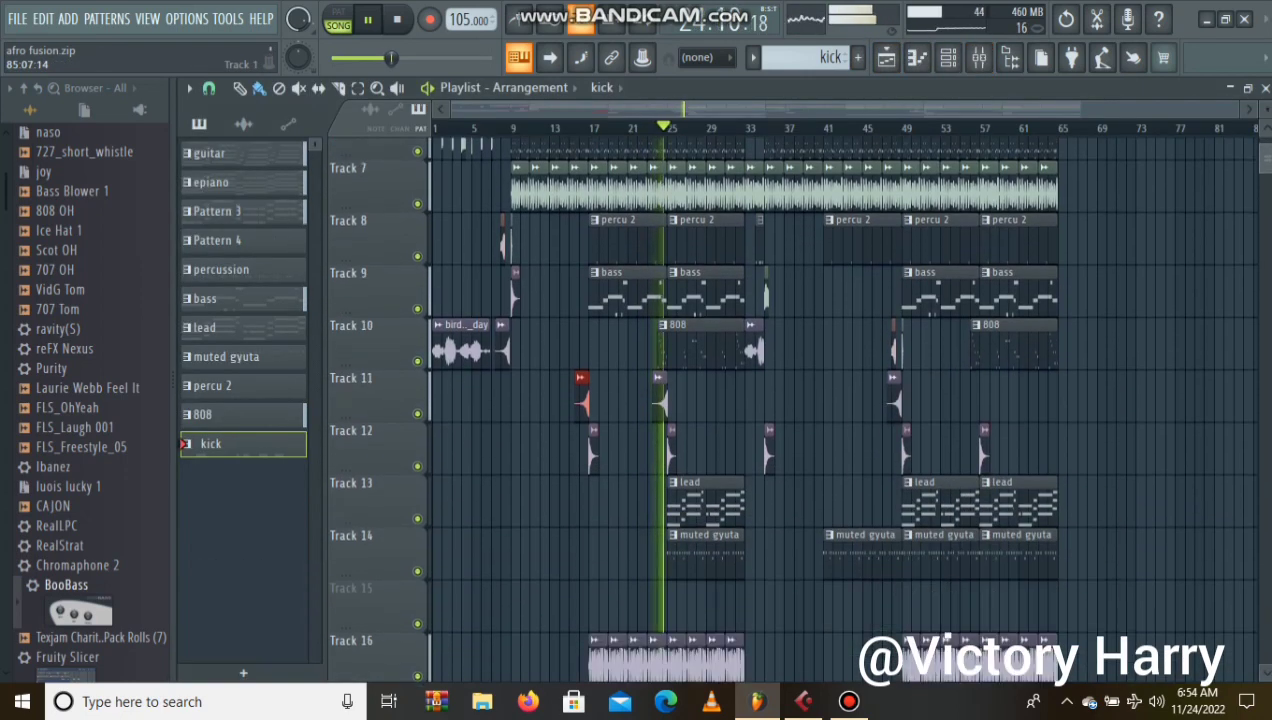
pyautogui.scroll(5, 740, 400)
pyautogui.scroll(-7, 740, 400)
pyautogui.scroll(1, 740, 400)
pyautogui.scroll(5, 740, 400)
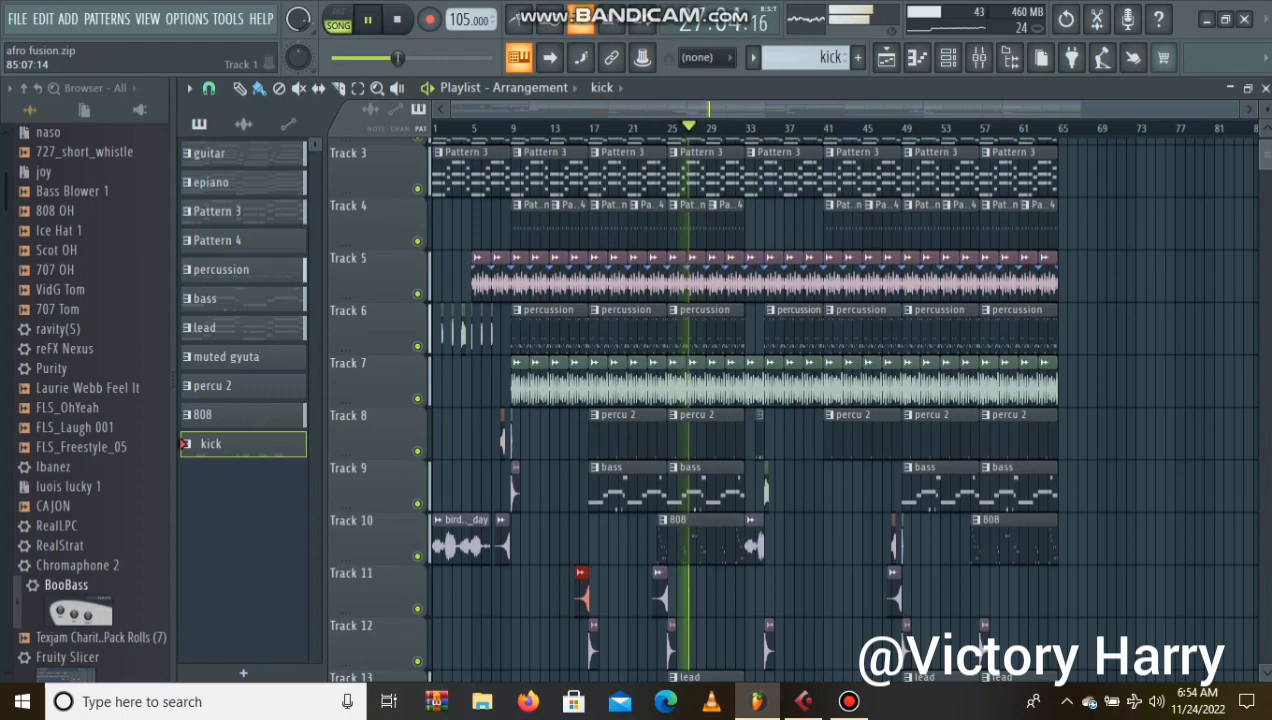
pyautogui.scroll(-3, 740, 400)
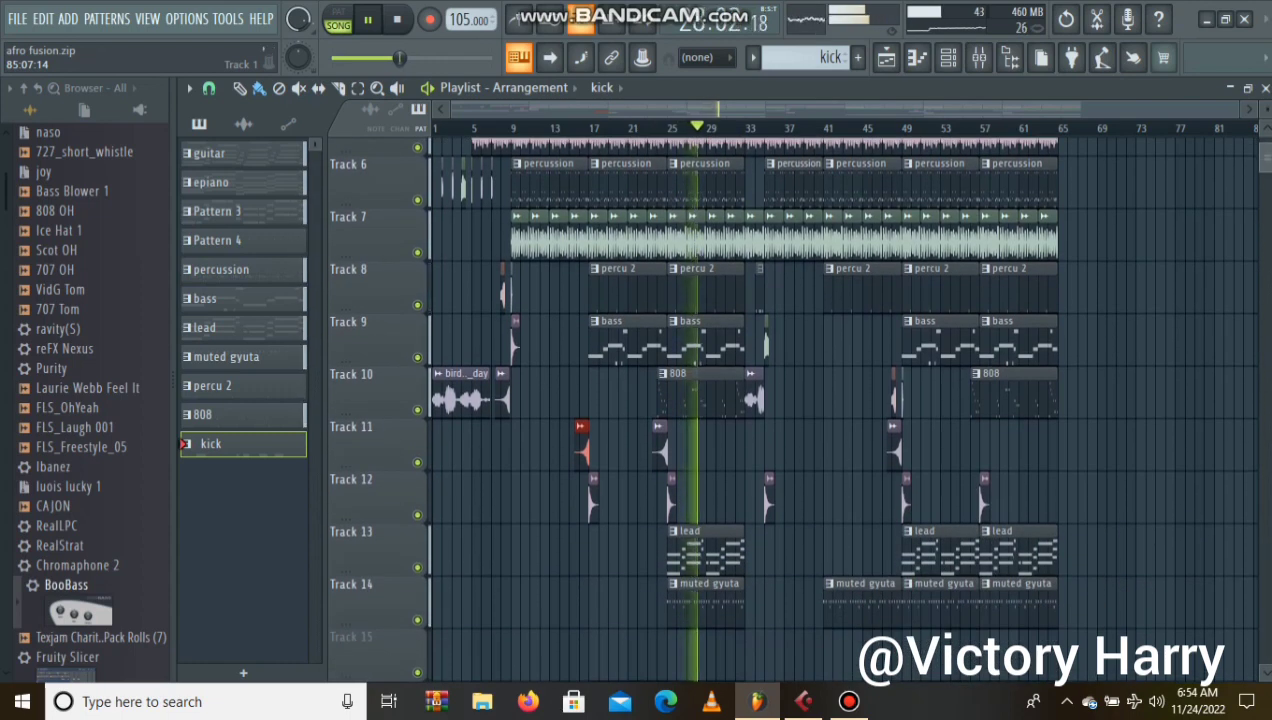
pyautogui.scroll(-1, 740, 400)
pyautogui.scroll(6, 740, 400)
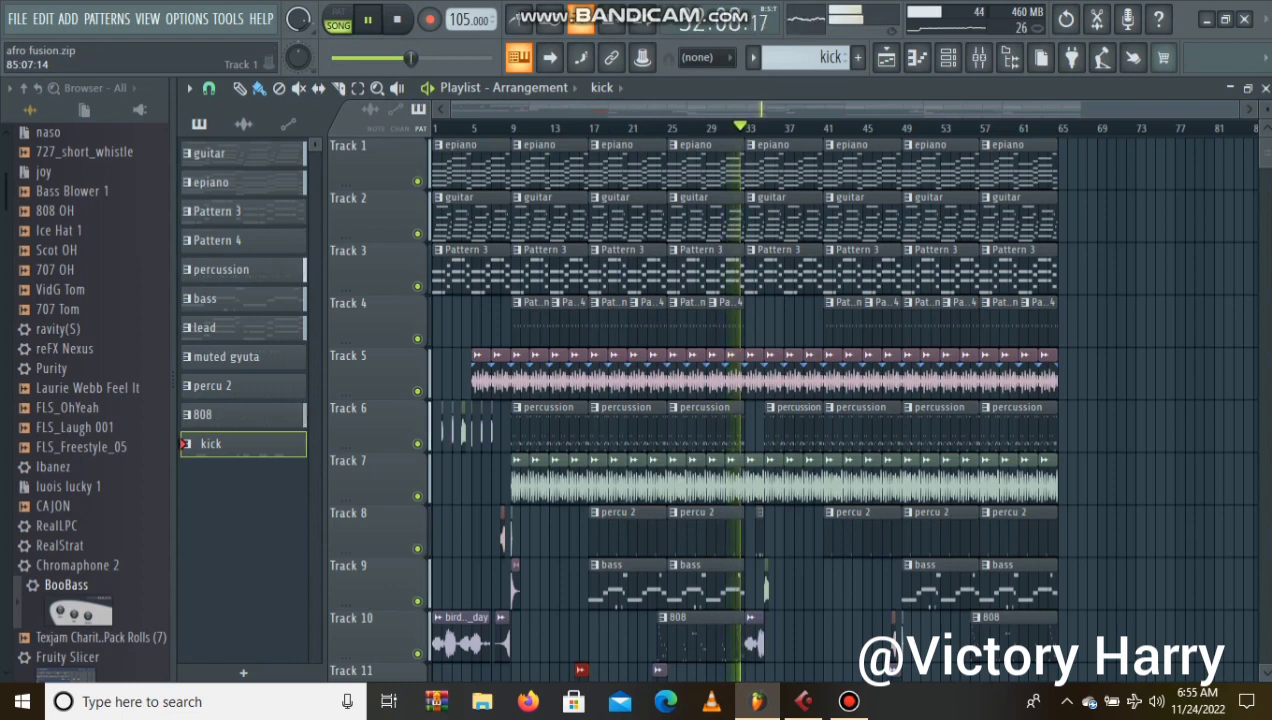
pyautogui.press('space')
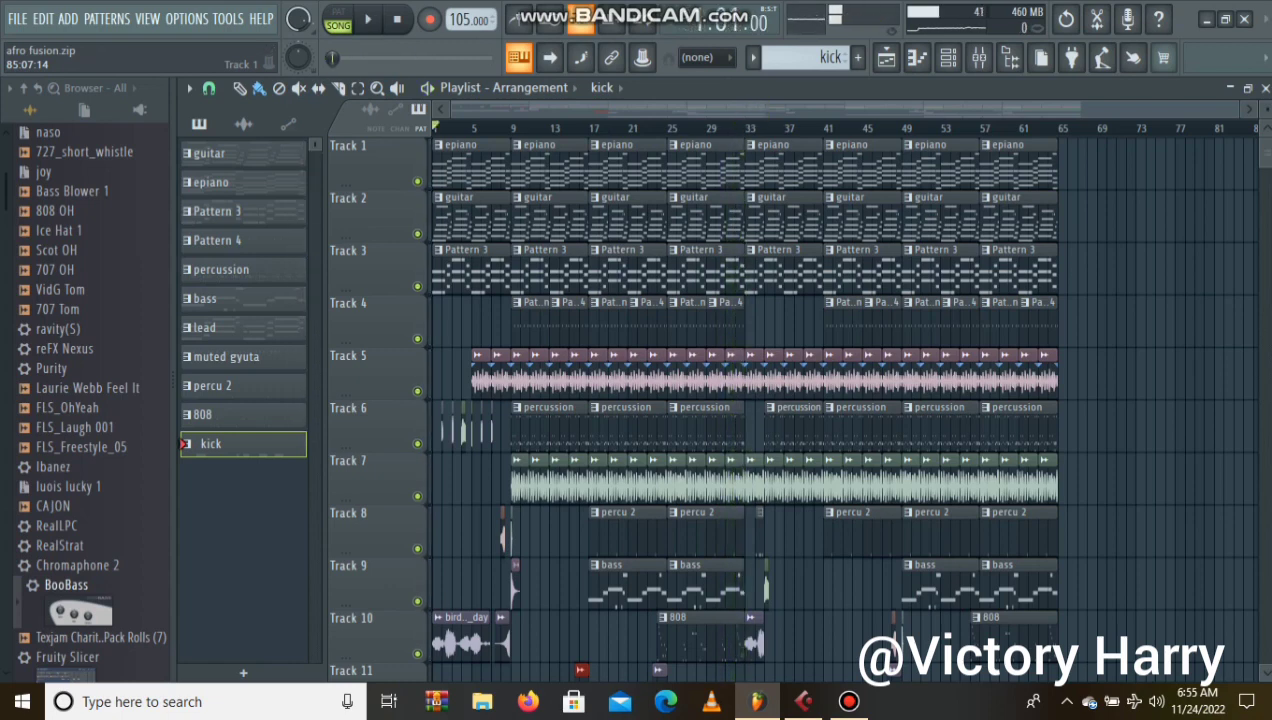